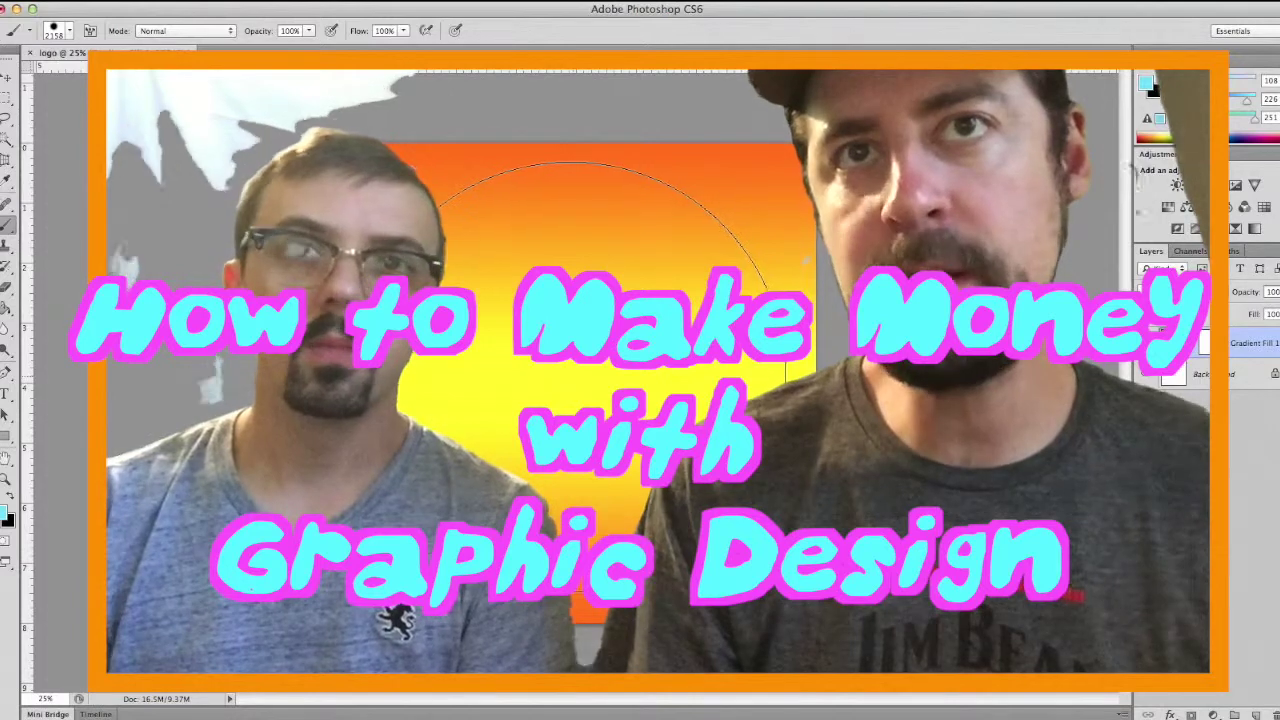
Step: Paint a large light-blue circle centred on the orange-yellow gradient with the 2158 px brush
click(616, 369)
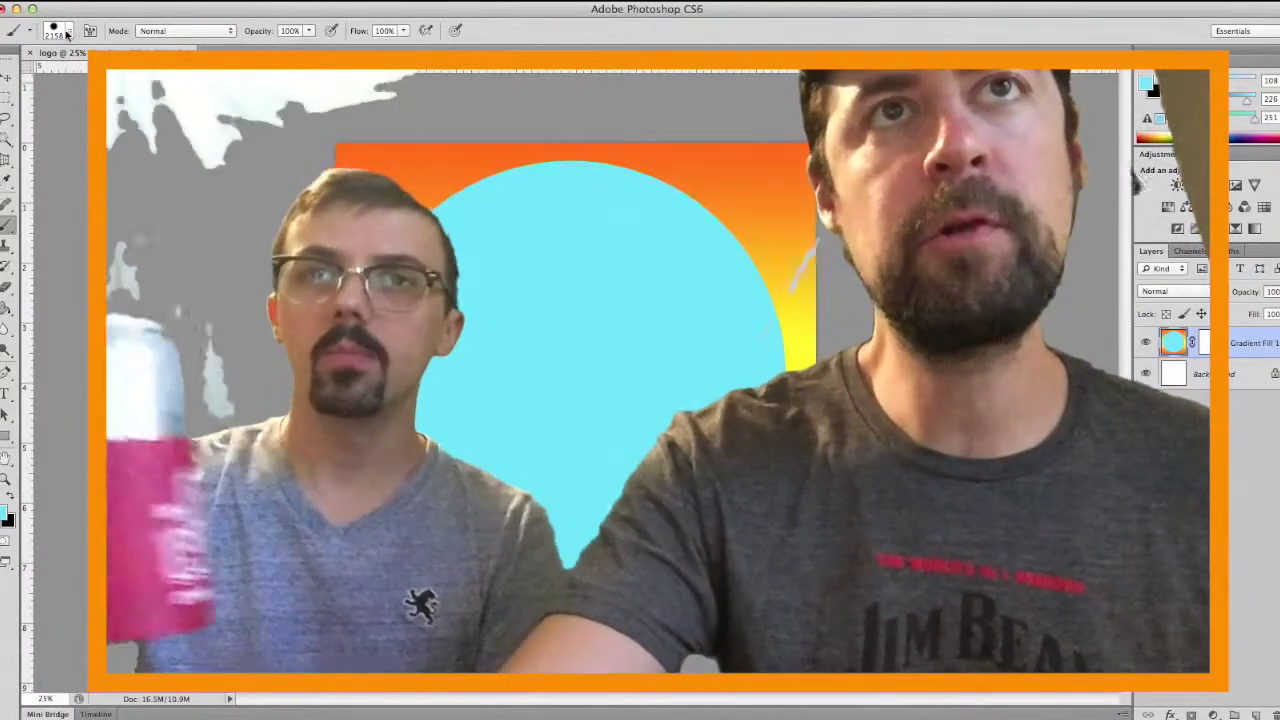
Step: Set the hard round brush to a size of 138 px at 100% hardness
click(70, 35)
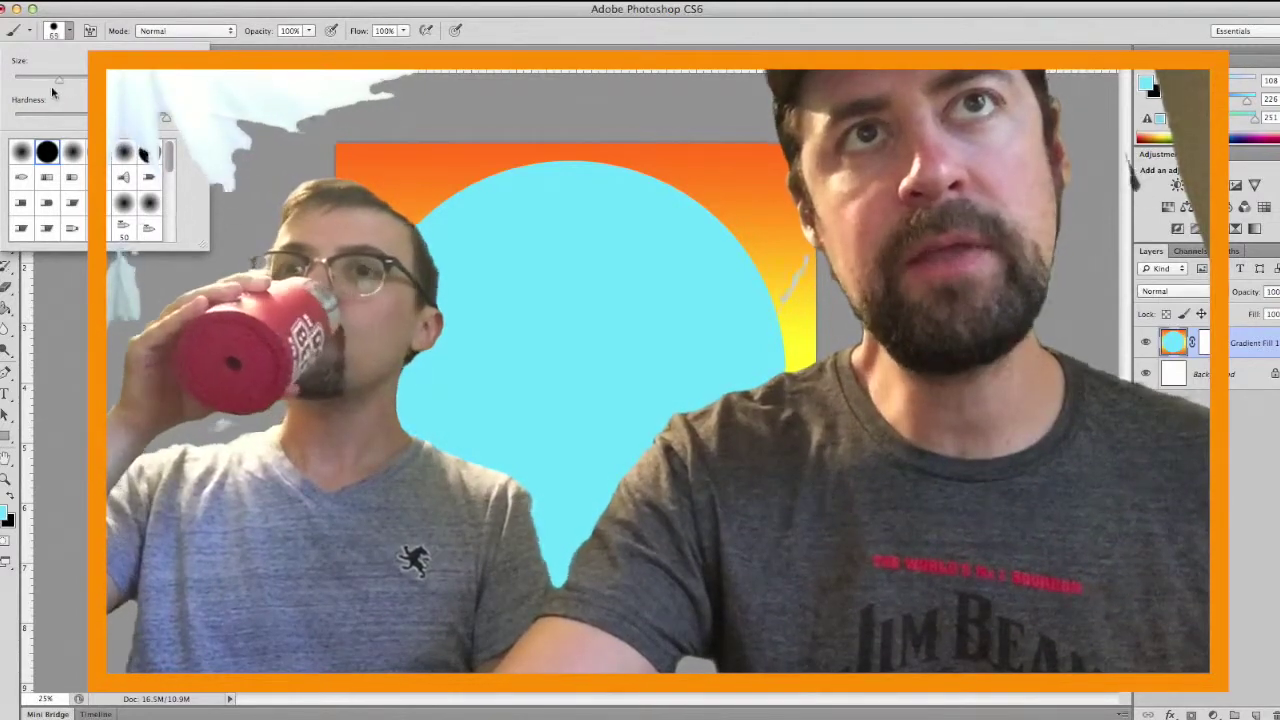
drag(58, 78, 40, 78)
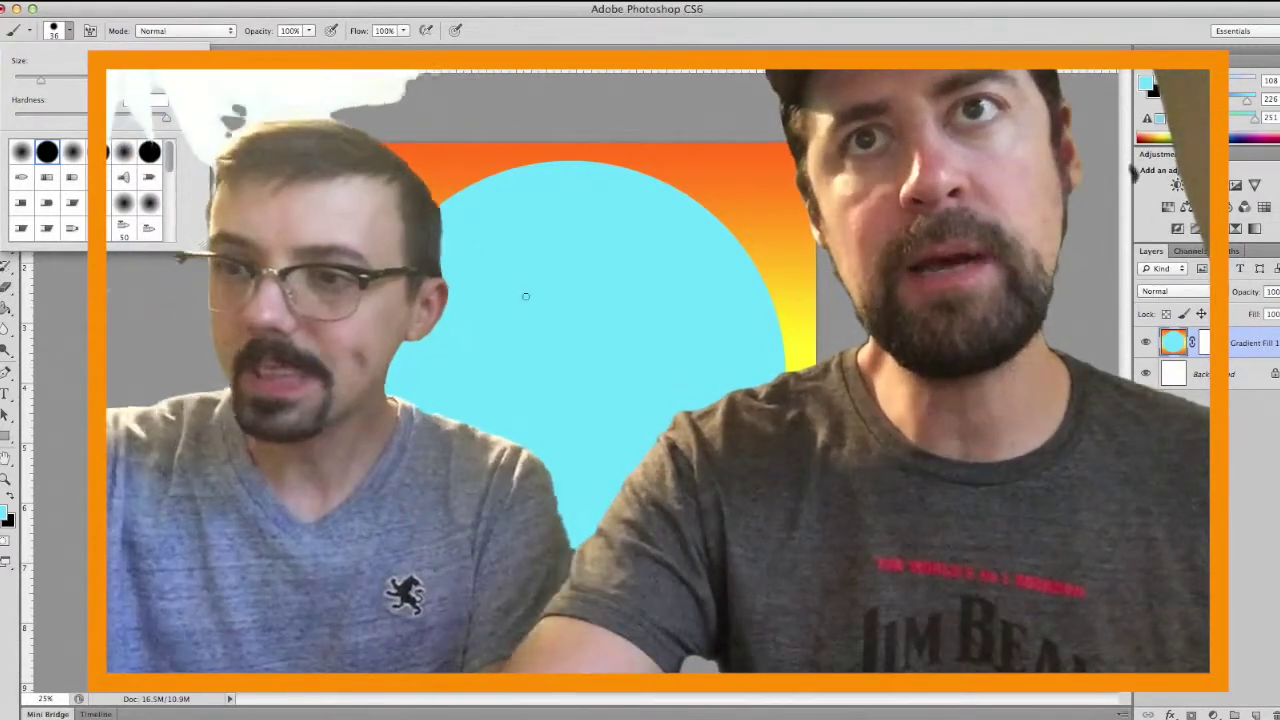
drag(40, 78, 51, 78)
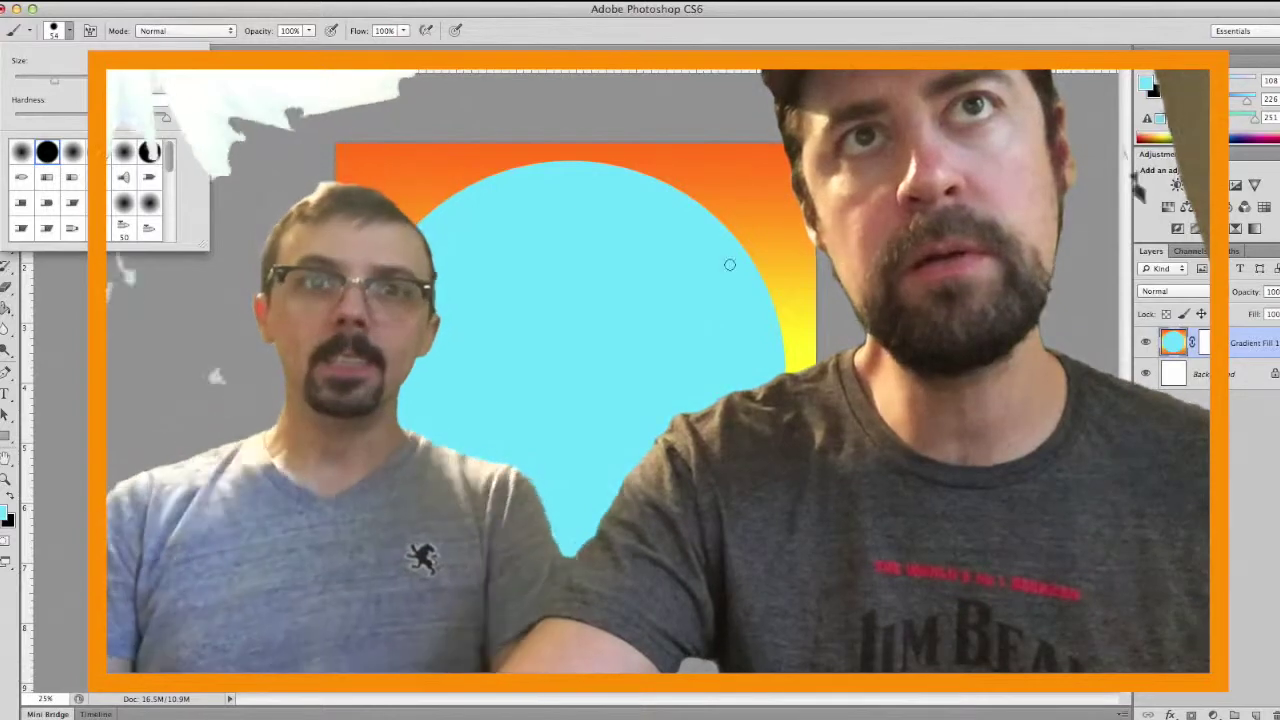
key(ctrl+Up)
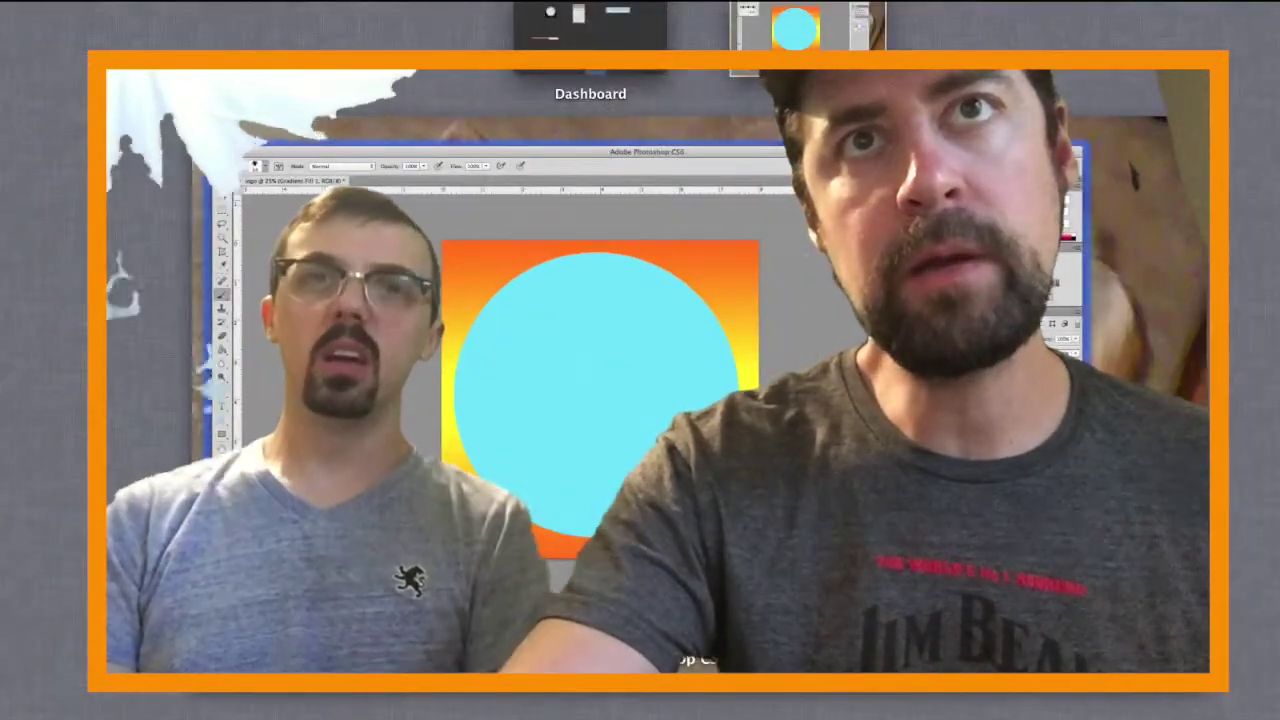
key(ctrl+Up)
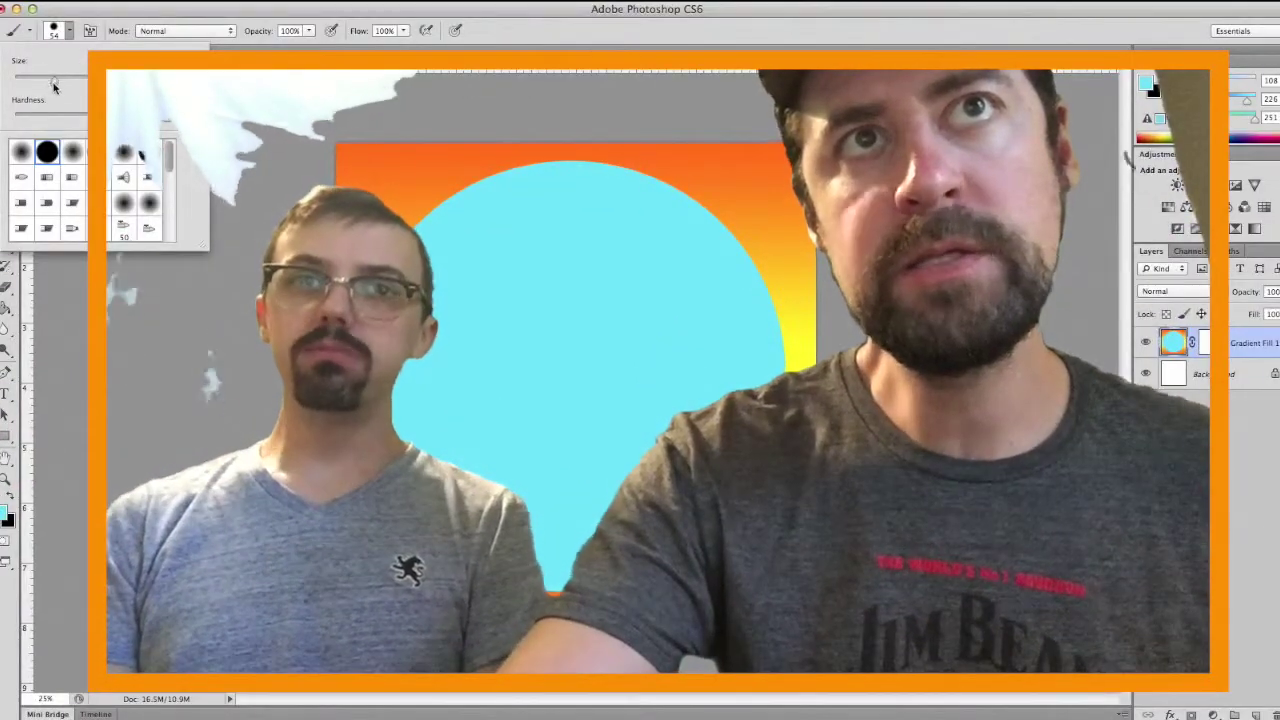
drag(54, 87, 69, 84)
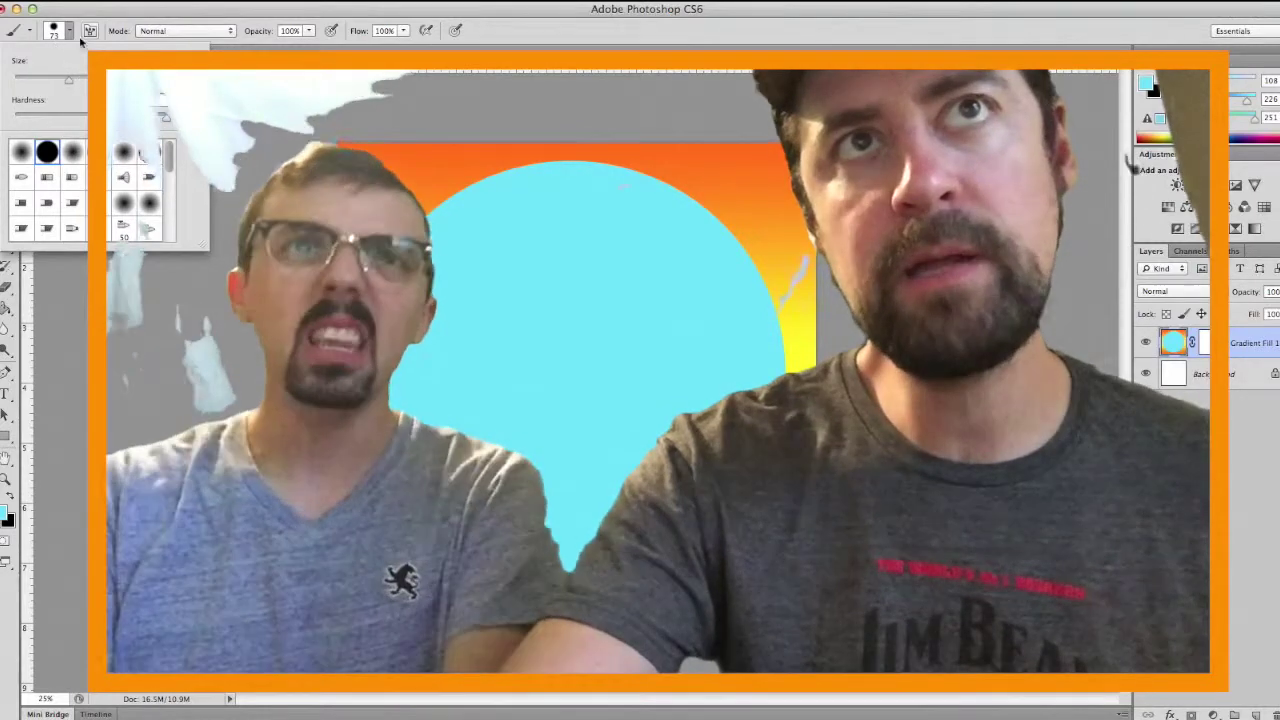
click(70, 33)
click(70, 33)
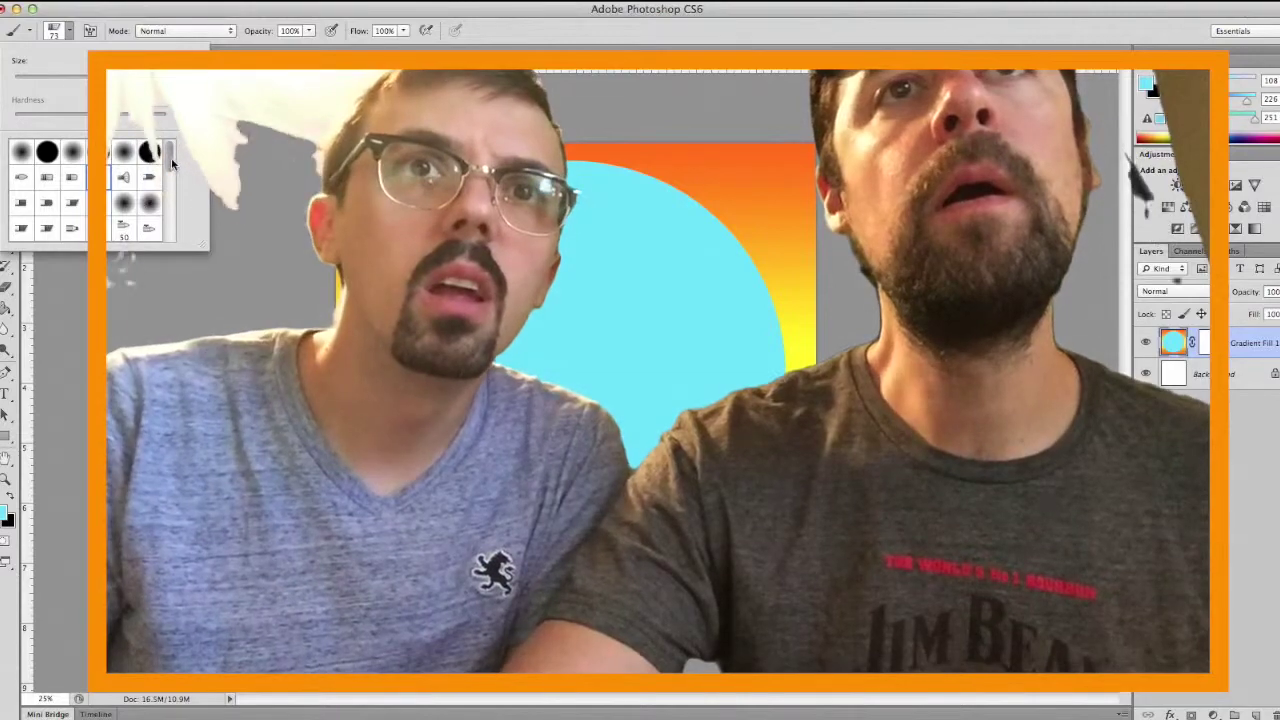
mouse_move(171, 159)
mouse_down()
mouse_move(186, 229)
mouse_move(172, 152)
mouse_up()
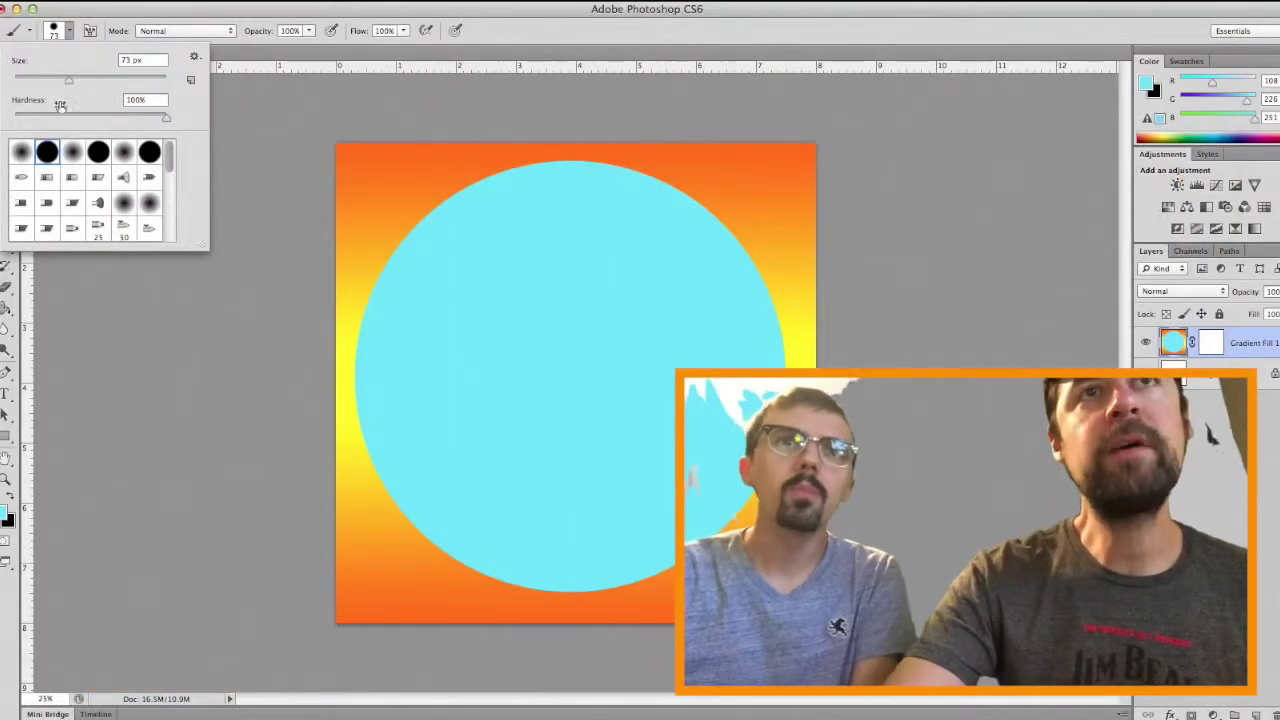
drag(68, 79, 78, 80)
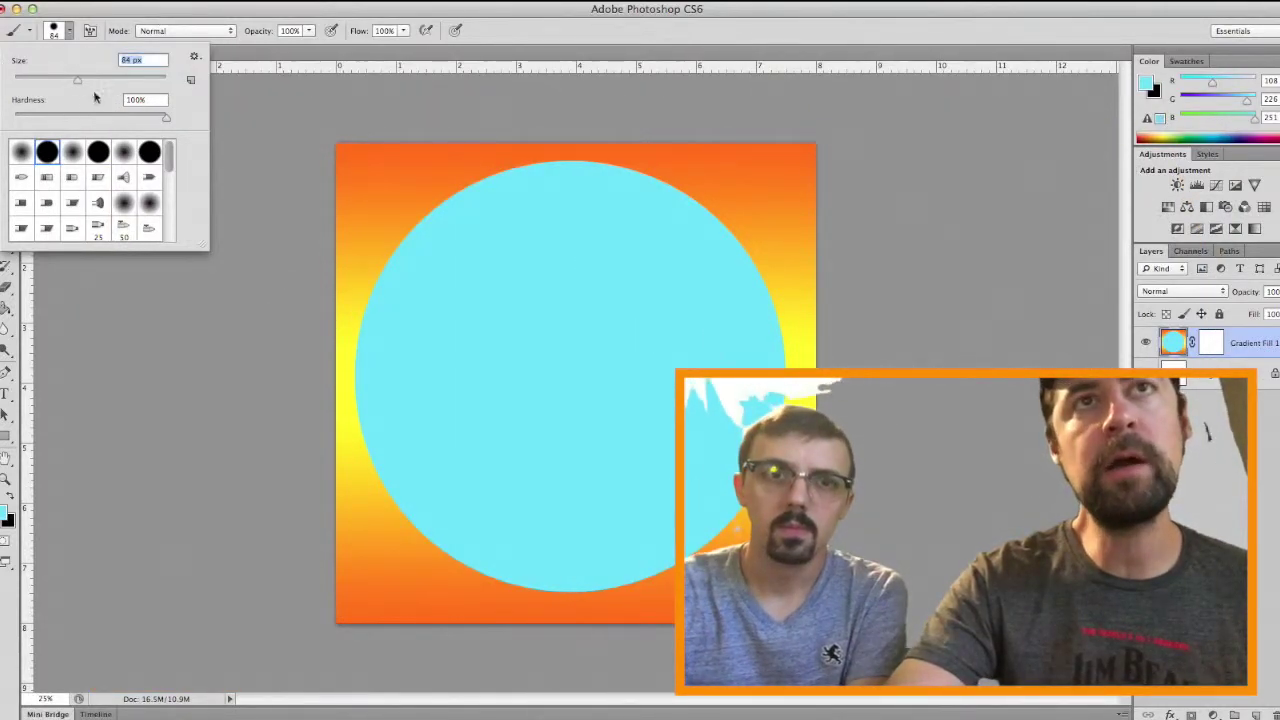
drag(78, 79, 104, 80)
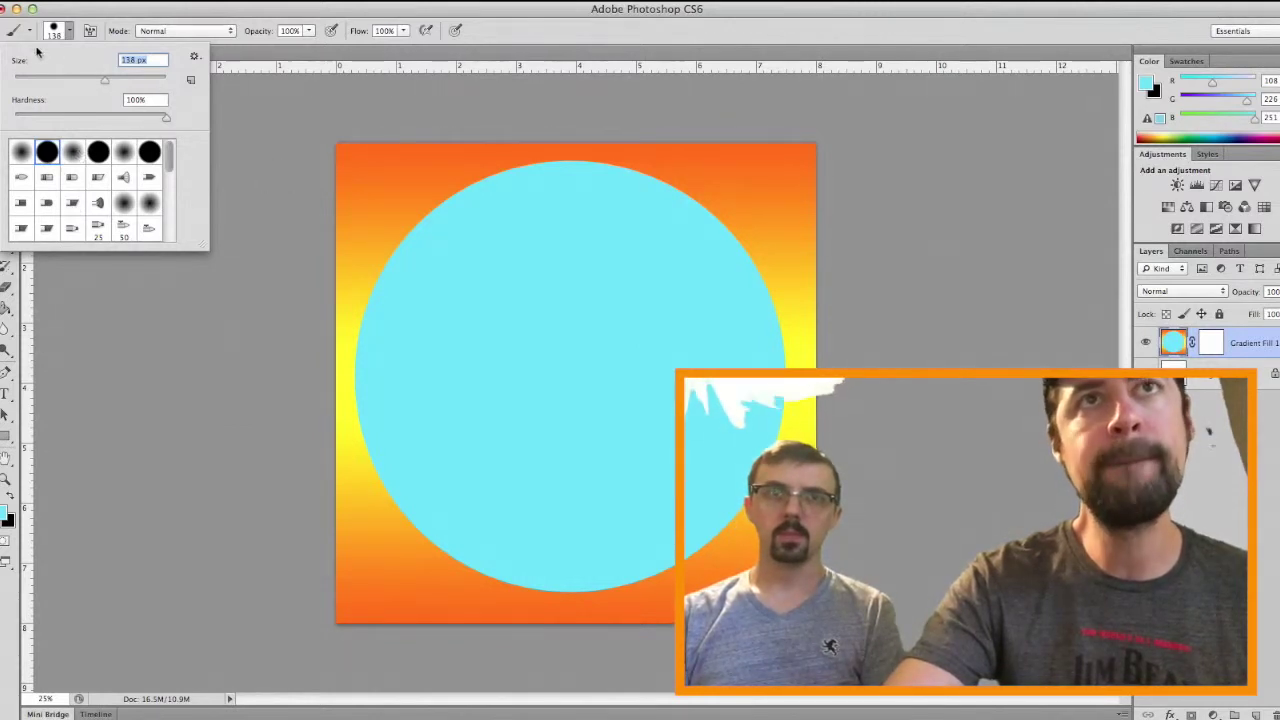
Step: Change the foreground colour to bright pink, RGB 249, 92, 218
click(8, 650)
click(5, 513)
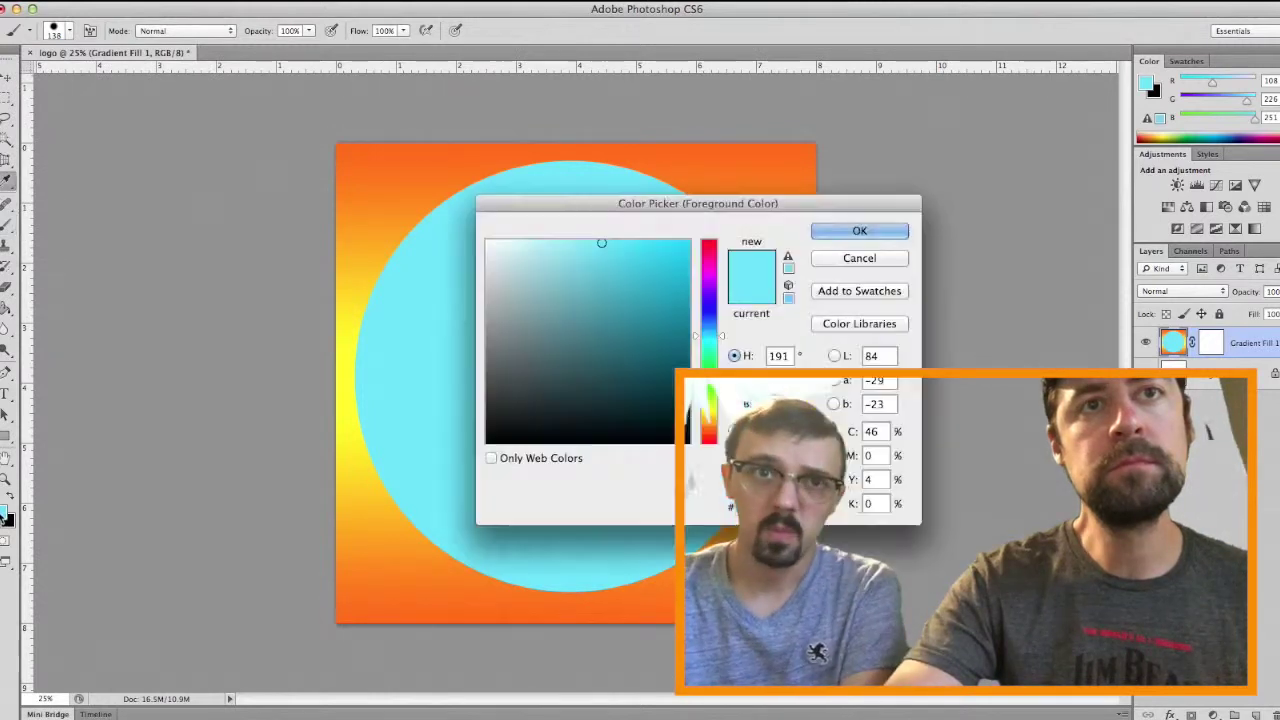
click(706, 268)
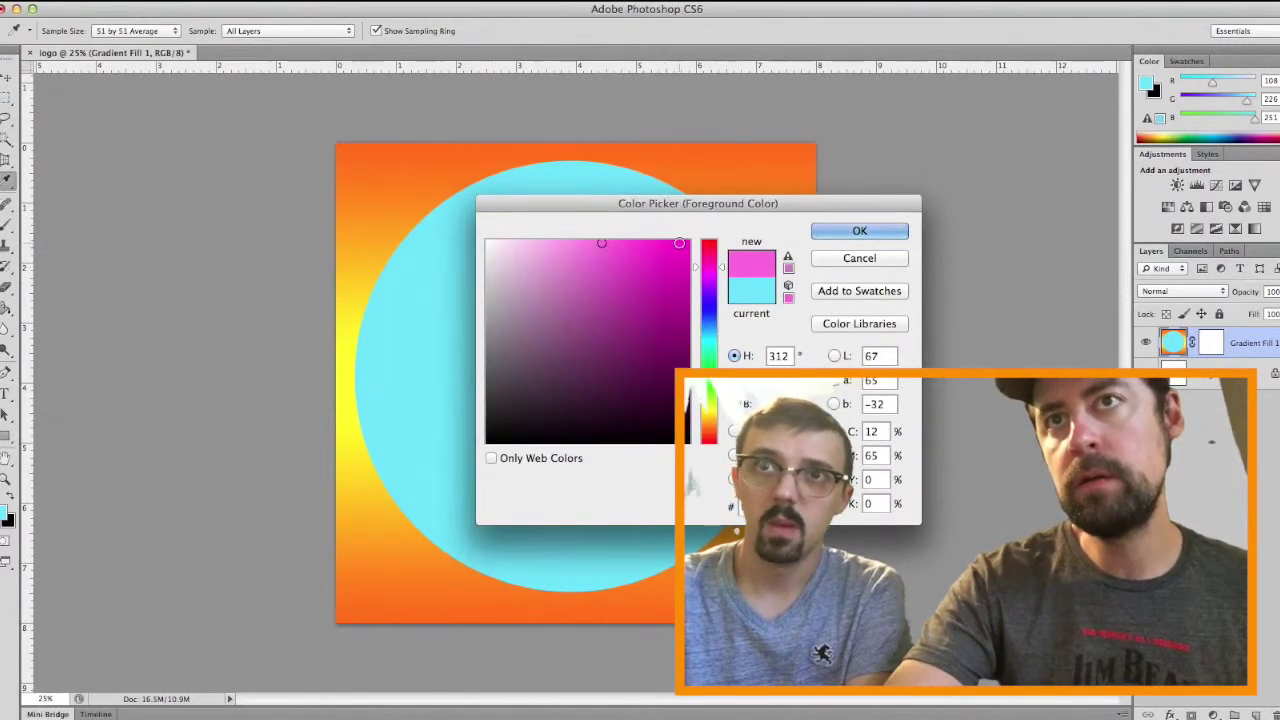
click(656, 243)
drag(656, 243, 614, 244)
click(859, 231)
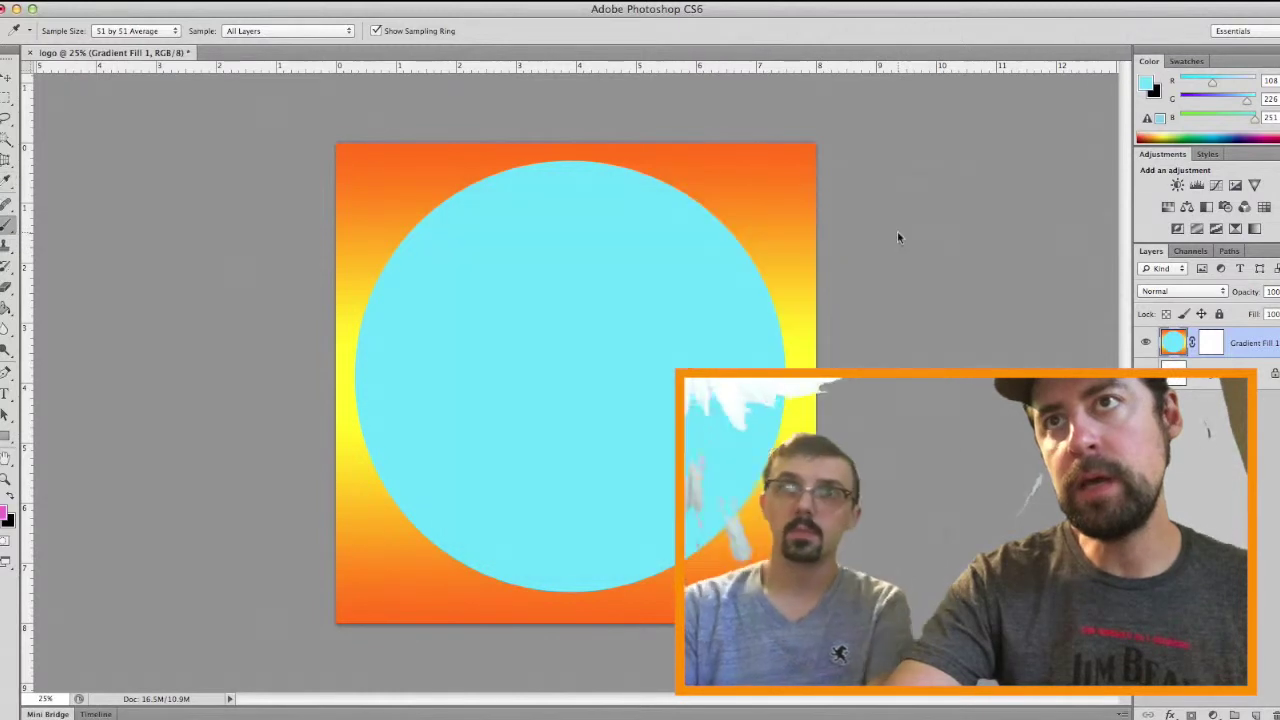
Step: Try to paint a pink letter N near the upper edge of the blue circle with the Brush tool
key(b)
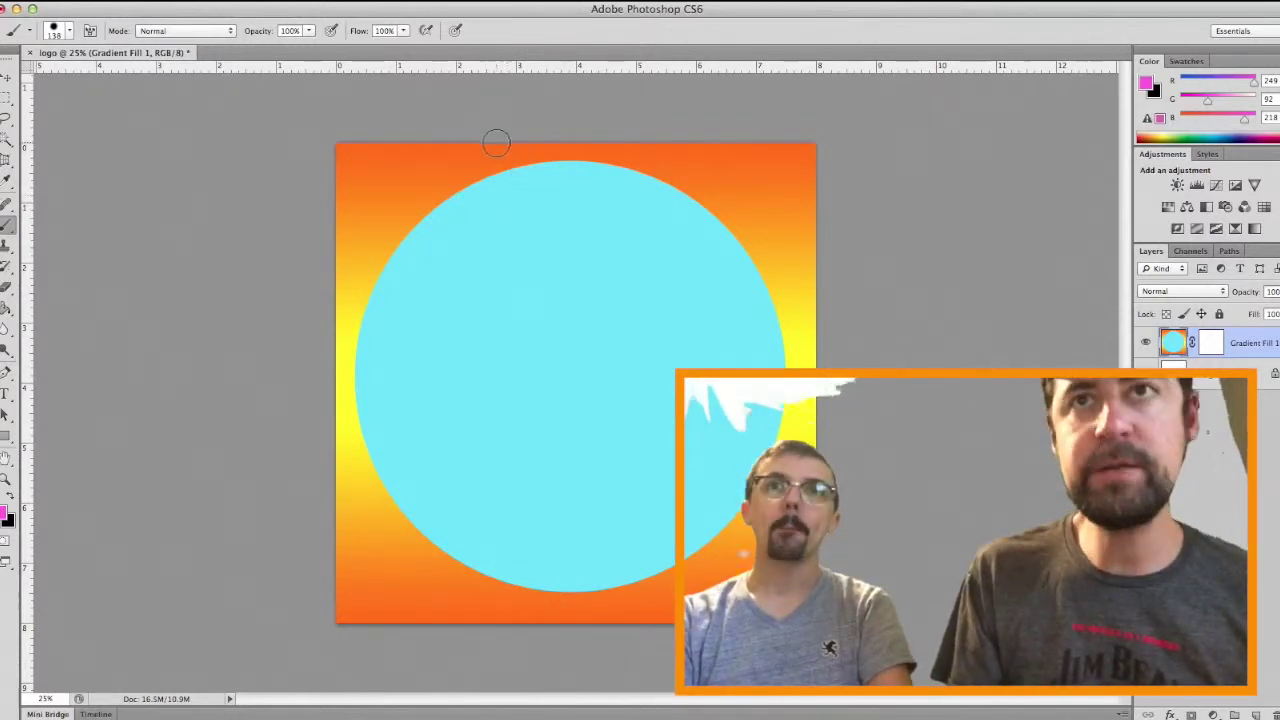
mouse_move(527, 193)
mouse_down()
mouse_move(540, 260)
mouse_move(471, 206)
mouse_move(480, 234)
mouse_move(493, 231)
mouse_up()
click(478, 215)
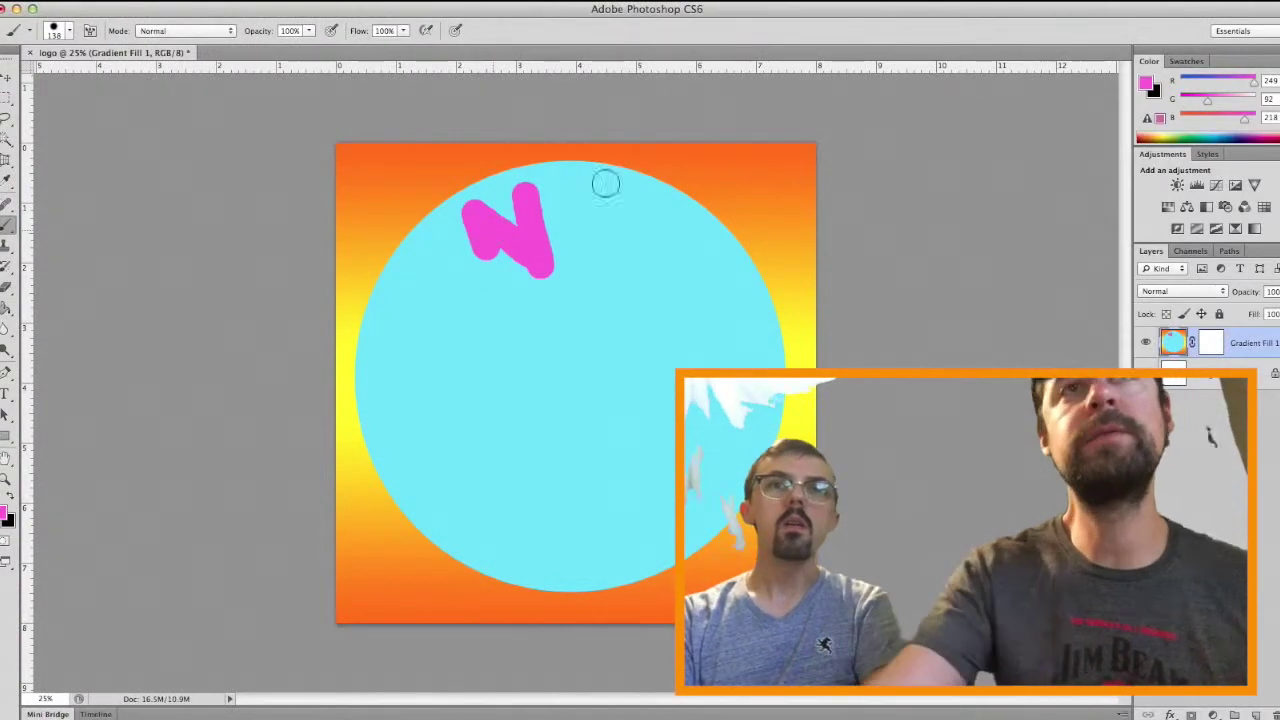
Step: Undo the brush strokes of the pink letter N
key(ctrl+Up)
key(Escape)
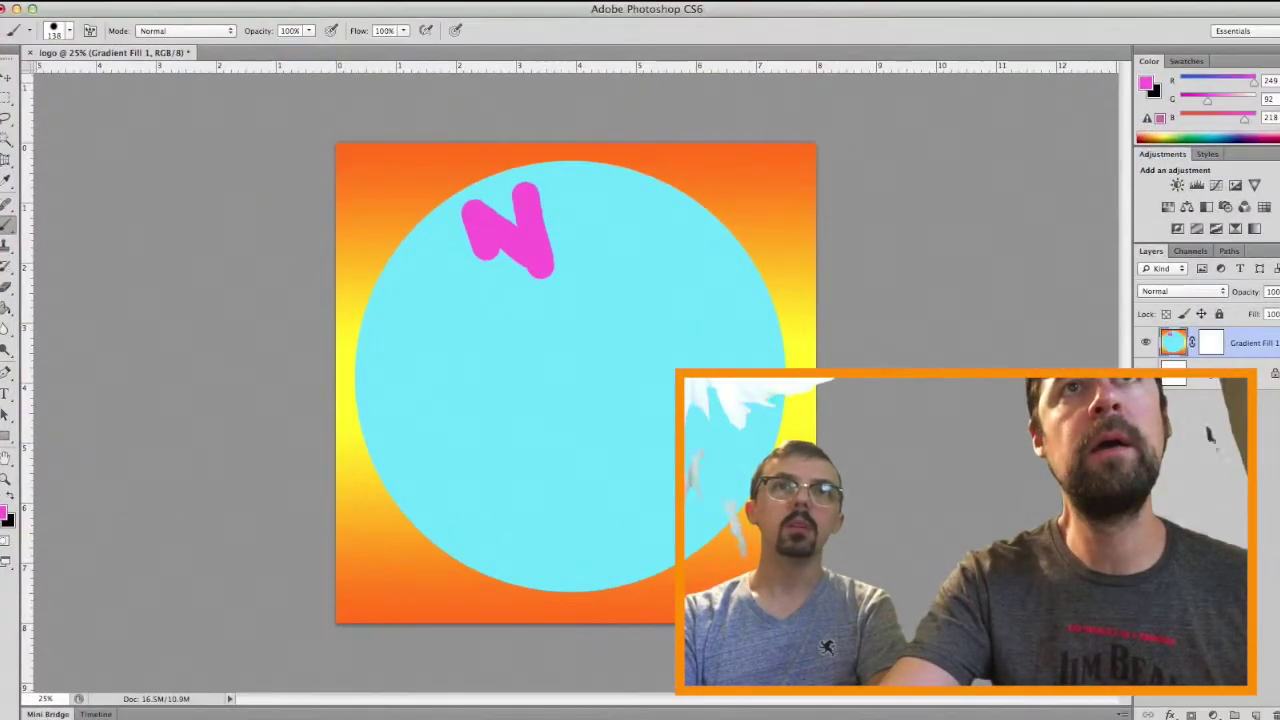
click(100, 0)
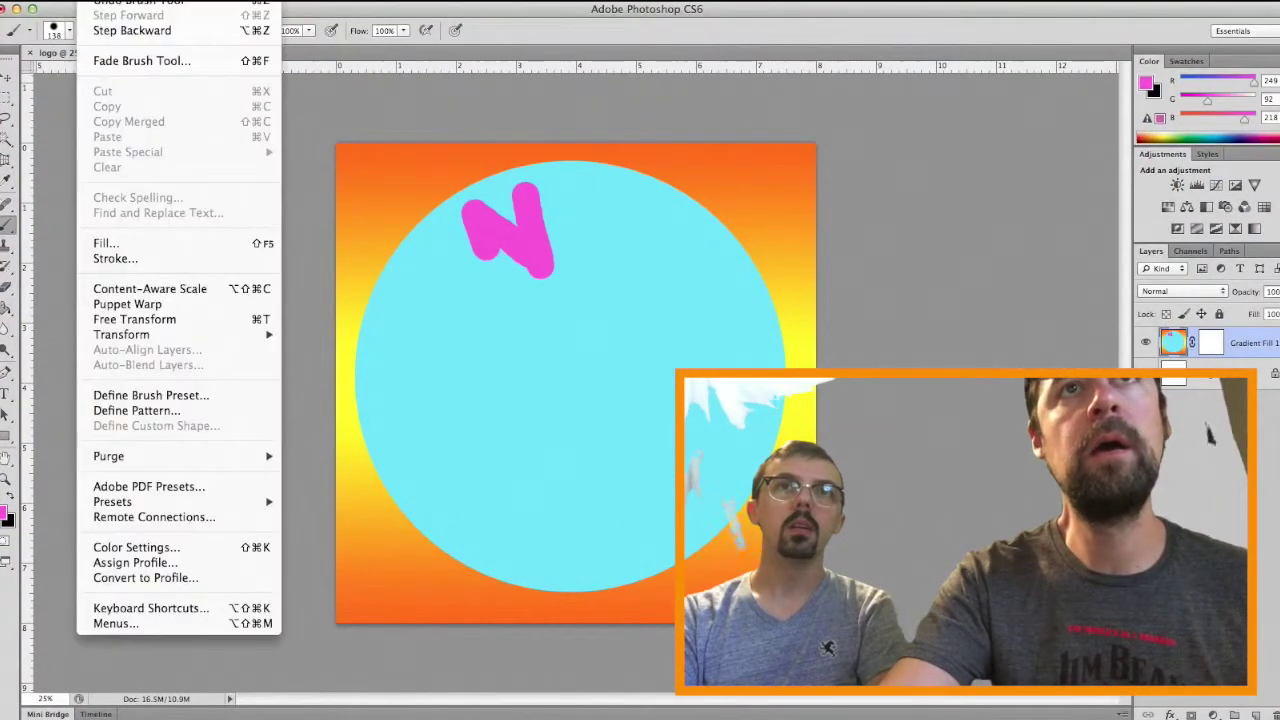
click(106, 31)
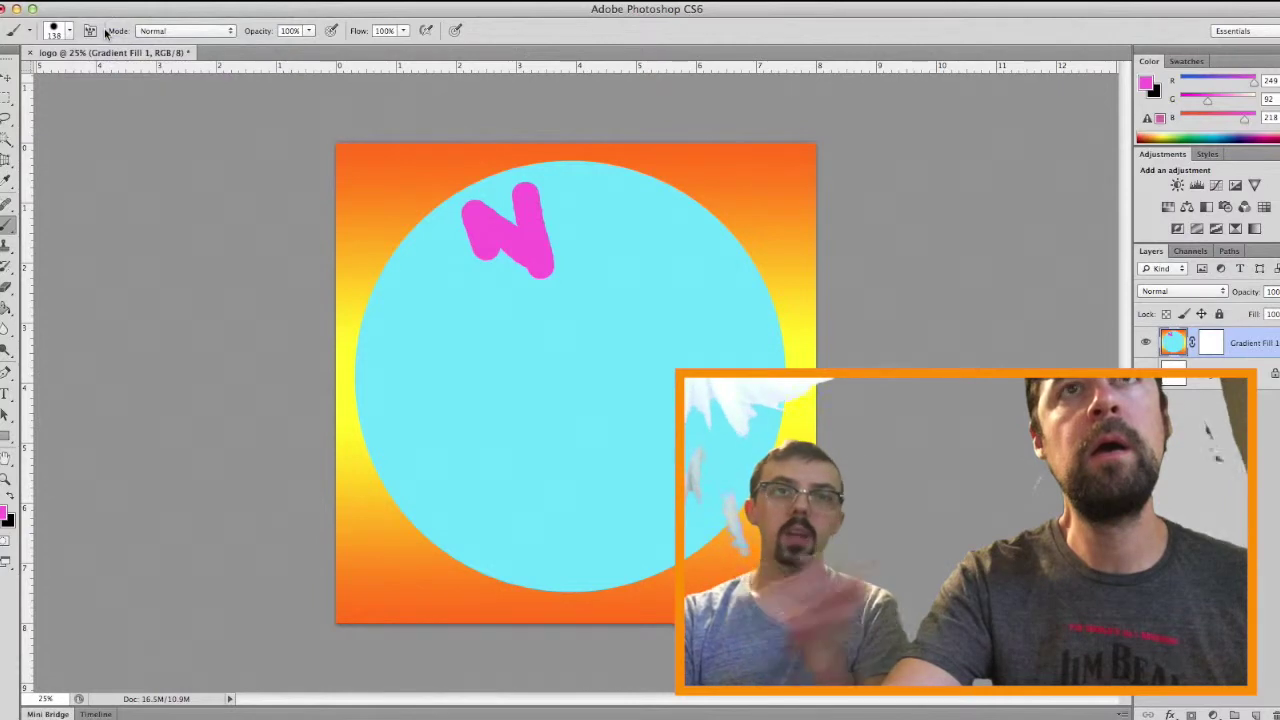
click(100, 0)
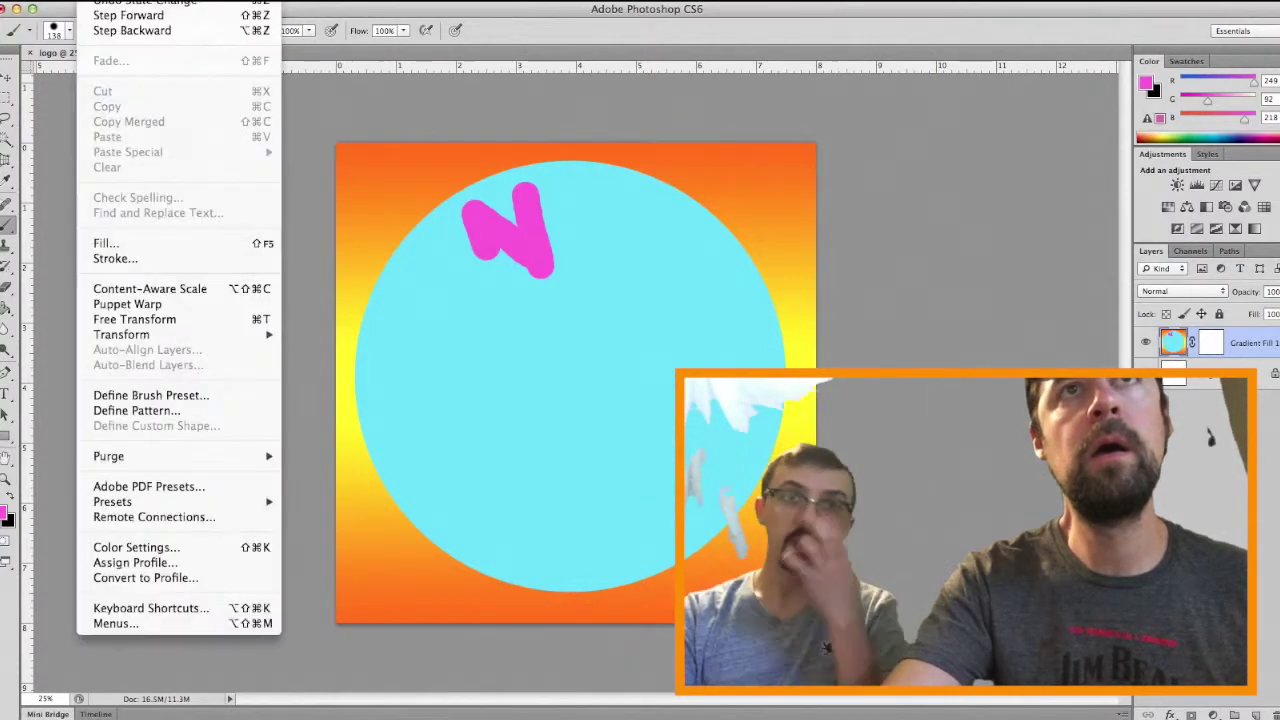
click(110, 31)
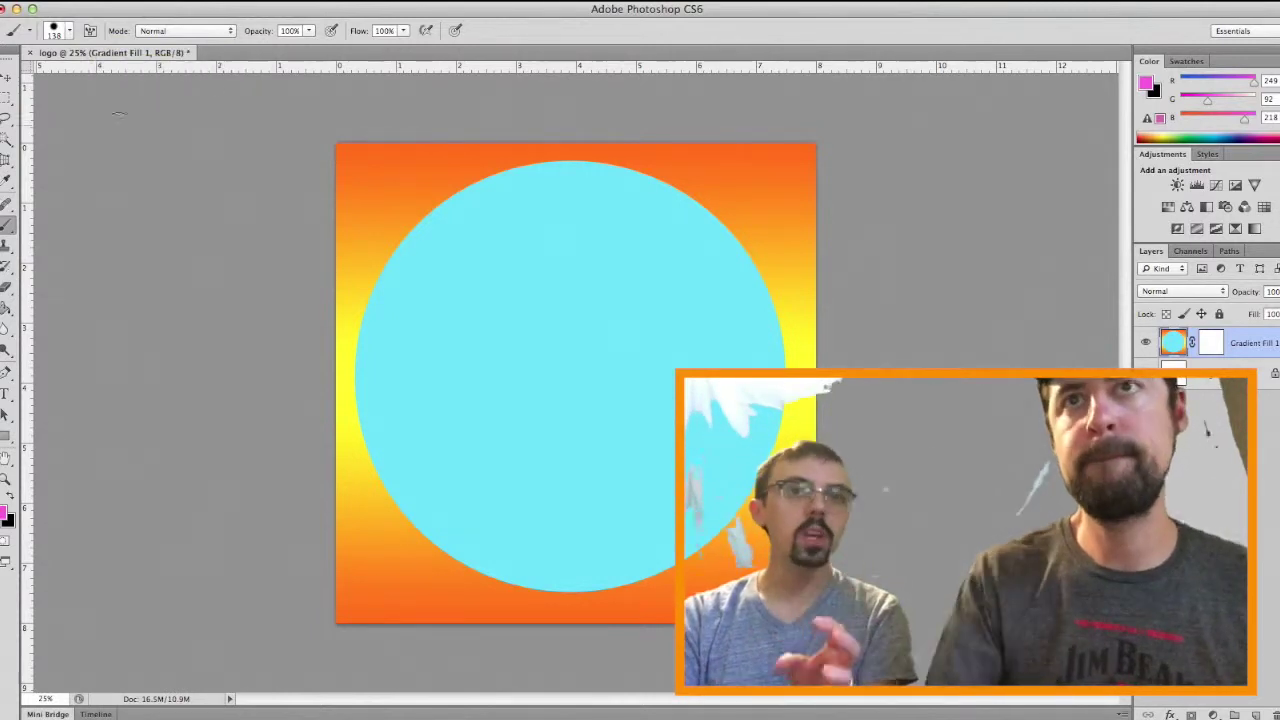
Step: Set the brush size to 117 px and paint the word WONDER in pink, arched along the circle's upper inside edge
click(70, 33)
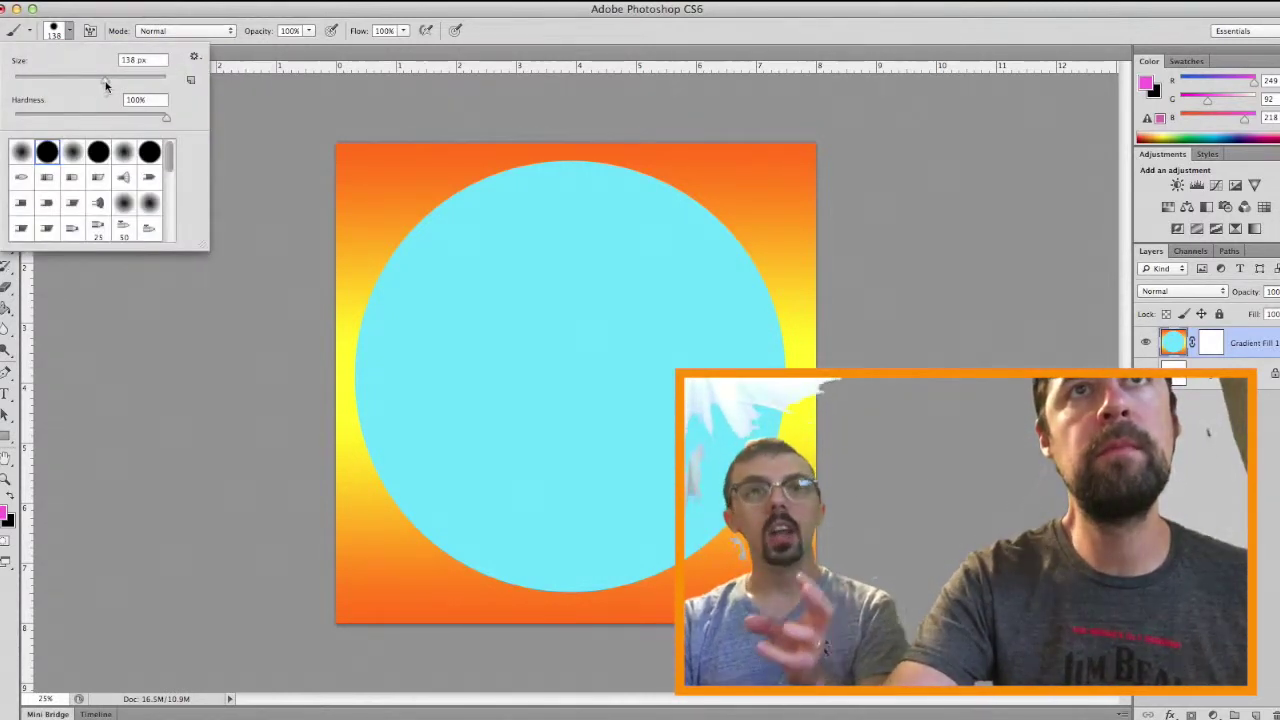
drag(103, 80, 101, 80)
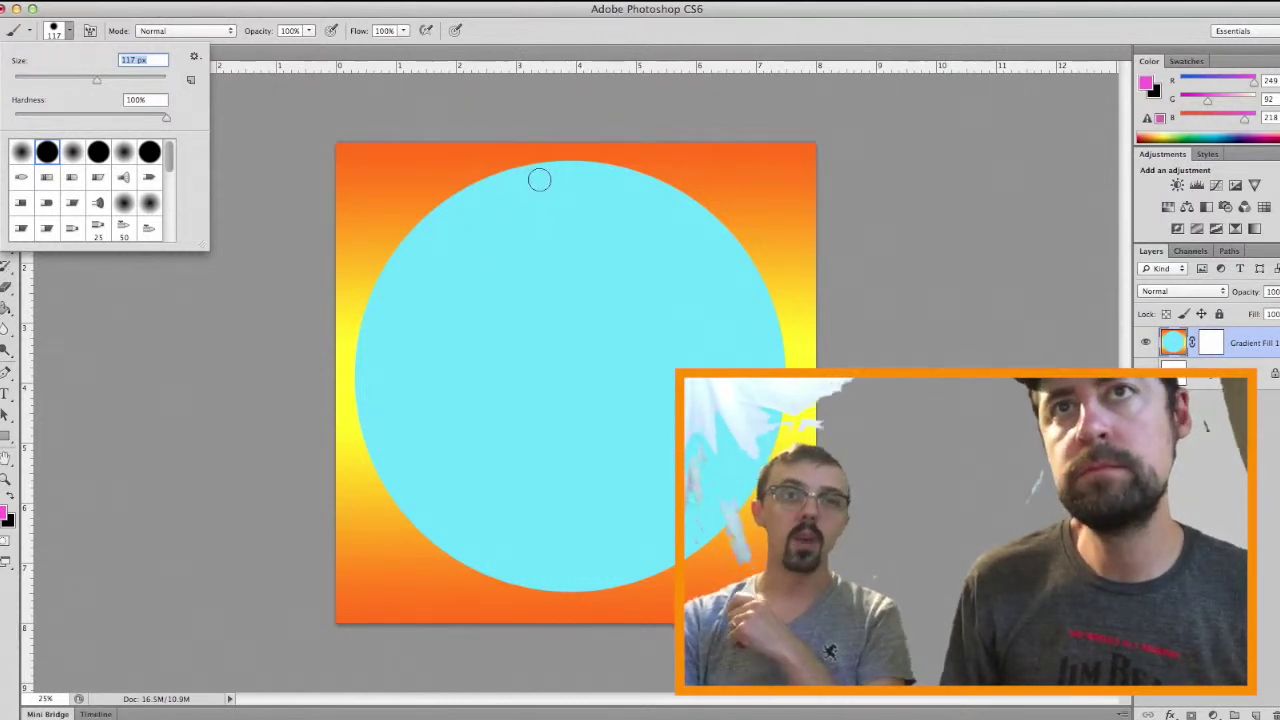
mouse_move(539, 188)
mouse_down()
mouse_move(539, 240)
mouse_move(502, 211)
mouse_move(498, 252)
mouse_move(436, 240)
mouse_move(462, 256)
mouse_move(466, 300)
mouse_move(441, 312)
mouse_move(418, 270)
mouse_move(425, 250)
mouse_up()
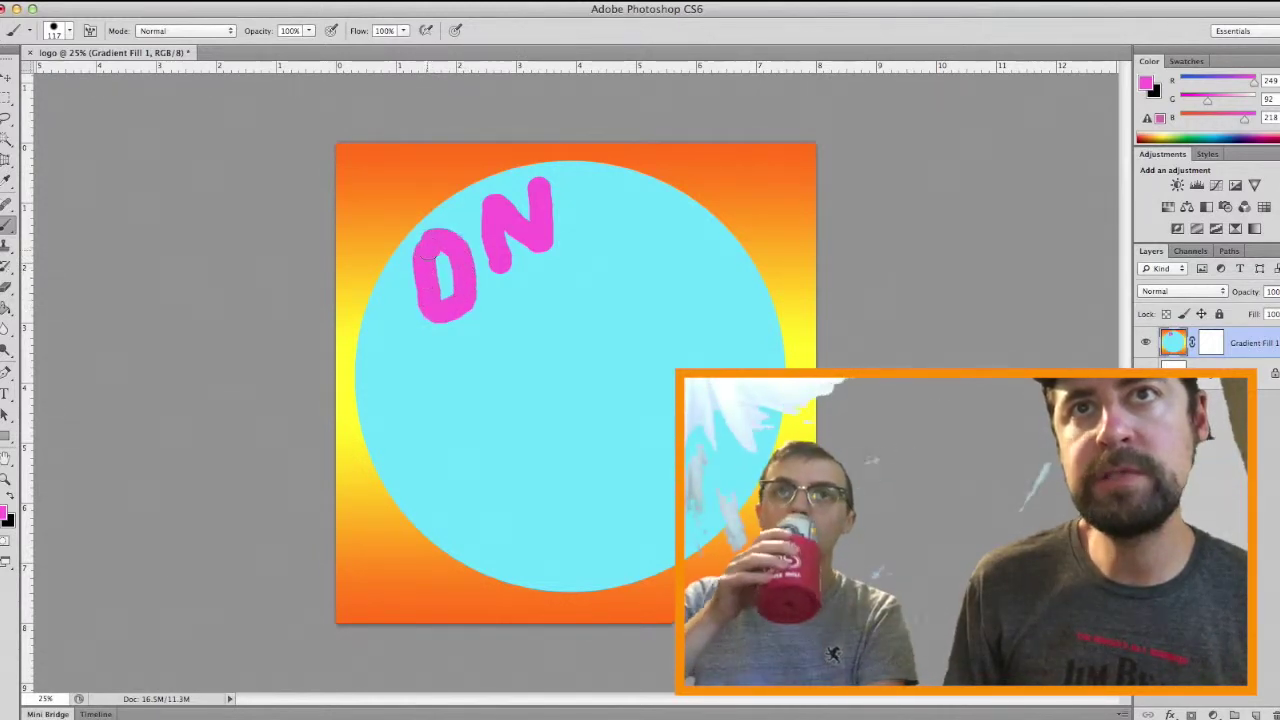
mouse_move(371, 384)
mouse_down()
mouse_move(408, 371)
mouse_move(395, 353)
mouse_move(410, 362)
mouse_move(426, 343)
mouse_move(398, 312)
mouse_up()
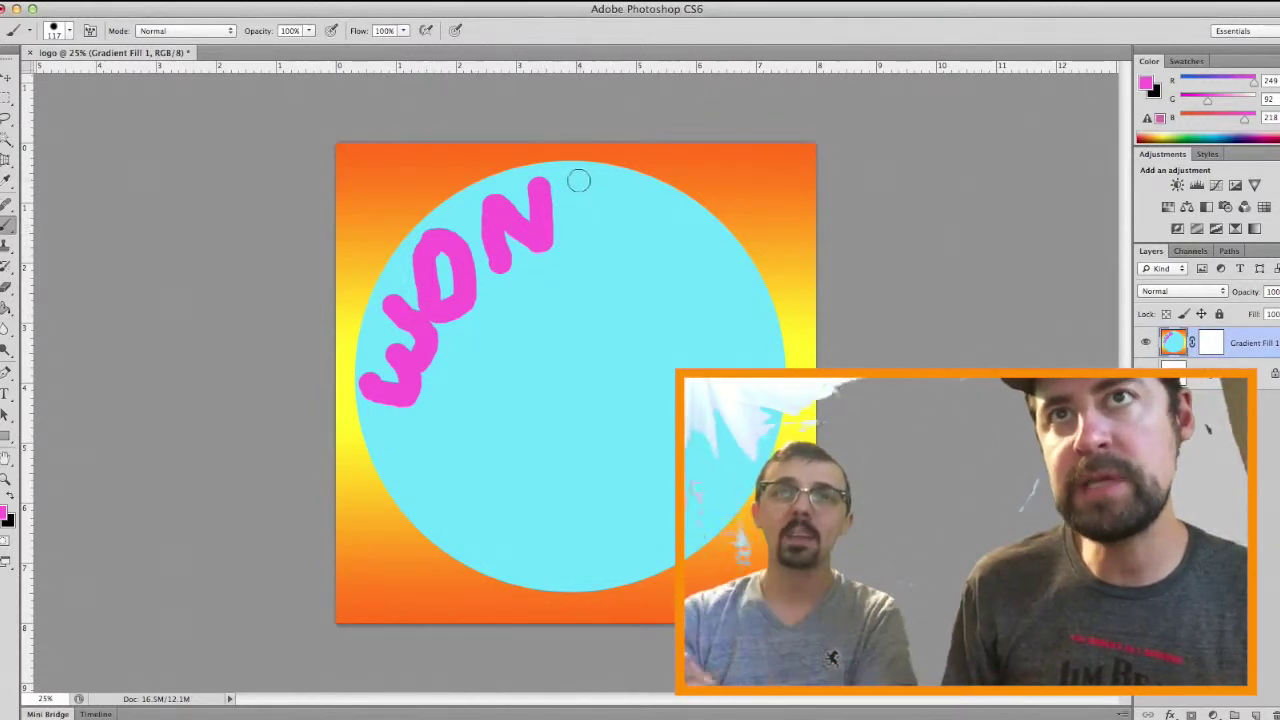
mouse_move(569, 176)
mouse_down()
mouse_move(573, 266)
mouse_move(604, 254)
mouse_move(622, 206)
mouse_move(588, 182)
mouse_up()
click(572, 213)
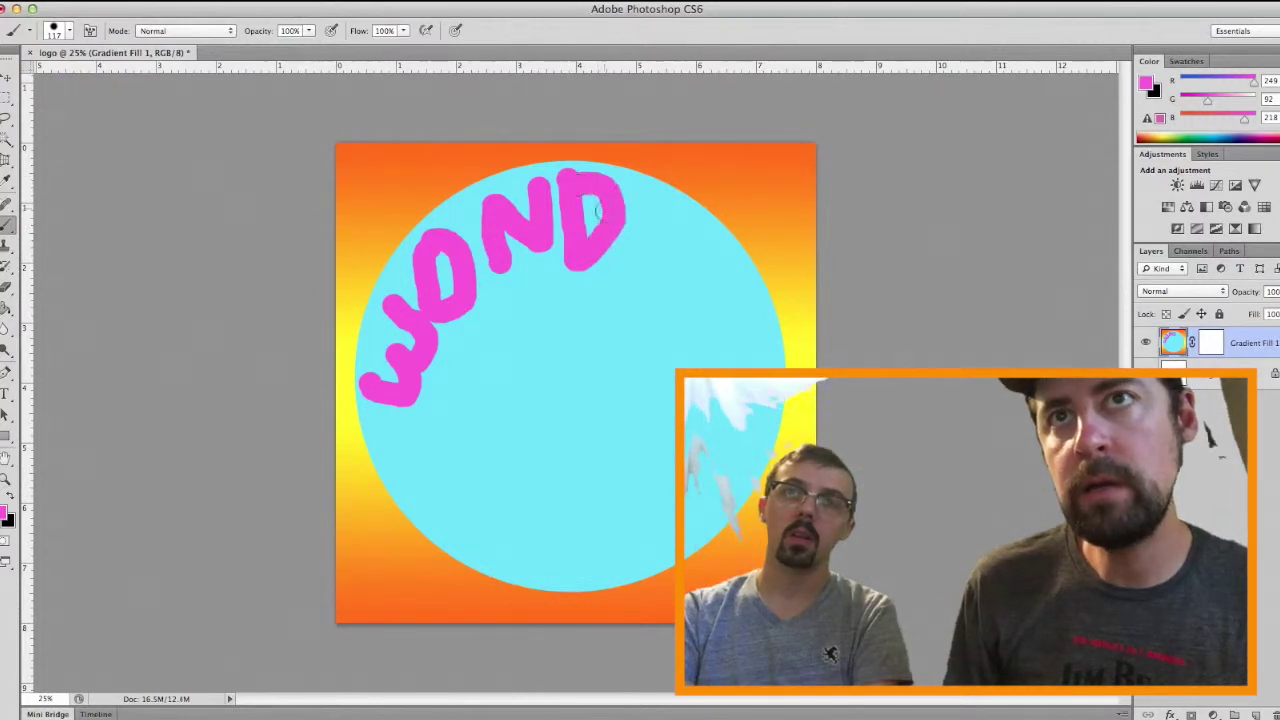
mouse_move(684, 228)
mouse_down()
mouse_move(653, 208)
mouse_move(627, 264)
mouse_move(651, 287)
mouse_move(650, 238)
mouse_move(671, 262)
mouse_move(717, 258)
mouse_move(680, 316)
mouse_up()
mouse_move(722, 264)
mouse_down()
mouse_move(737, 288)
mouse_move(707, 303)
mouse_move(721, 345)
mouse_up()
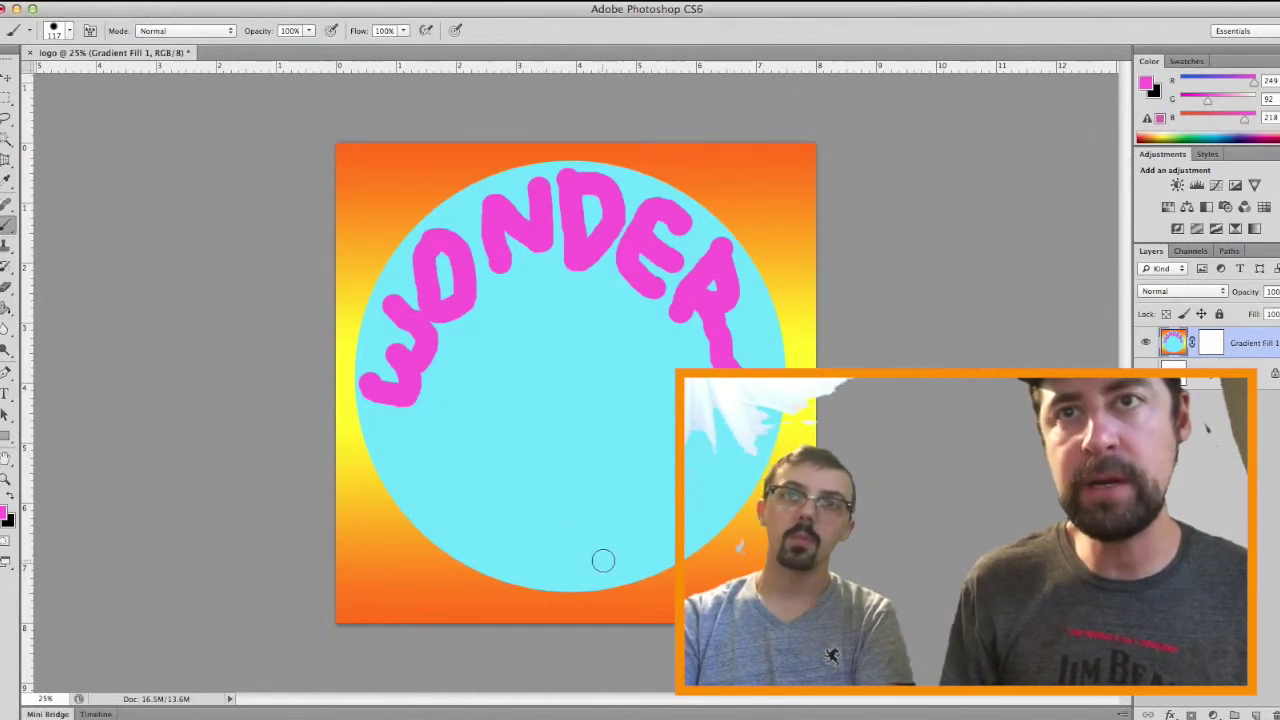
Step: Paint the word DUMB in pink, curved along the circle's lower inside edge
mouse_move(599, 563)
mouse_down()
mouse_move(593, 512)
mouse_move(611, 508)
mouse_move(634, 532)
mouse_up()
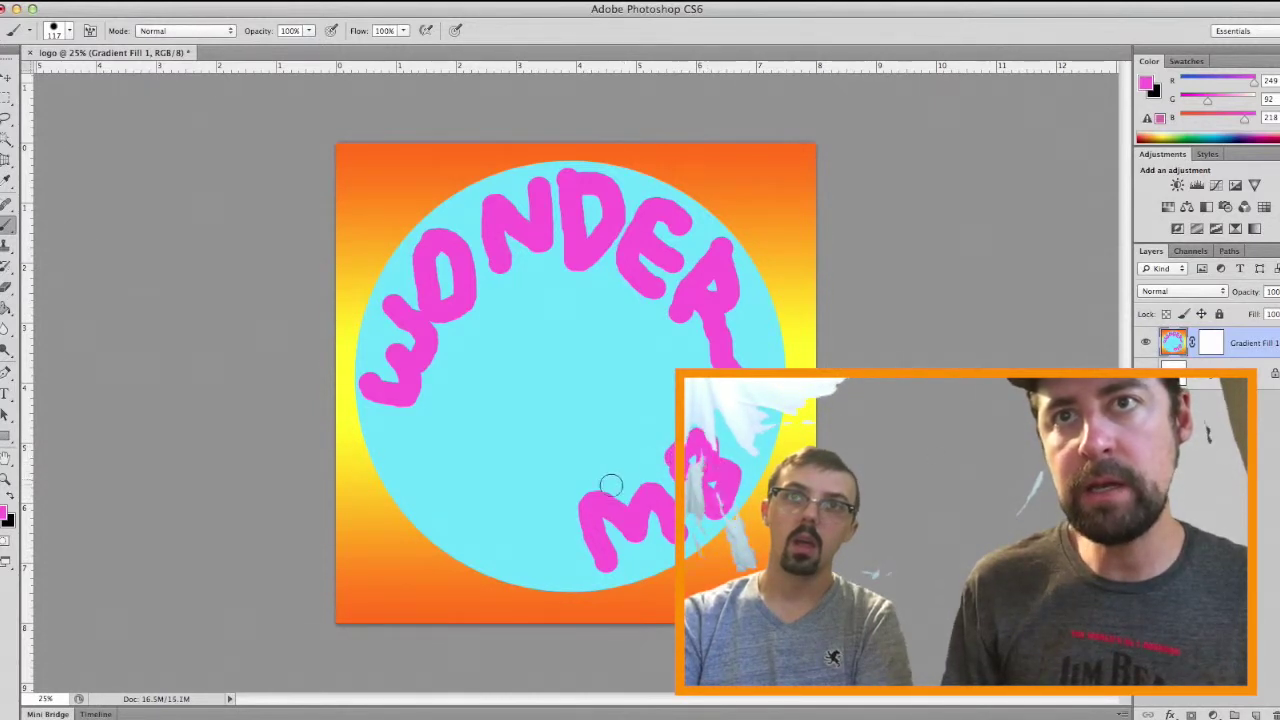
mouse_move(568, 496)
mouse_down()
mouse_move(544, 560)
mouse_move(530, 558)
mouse_move(524, 508)
mouse_up()
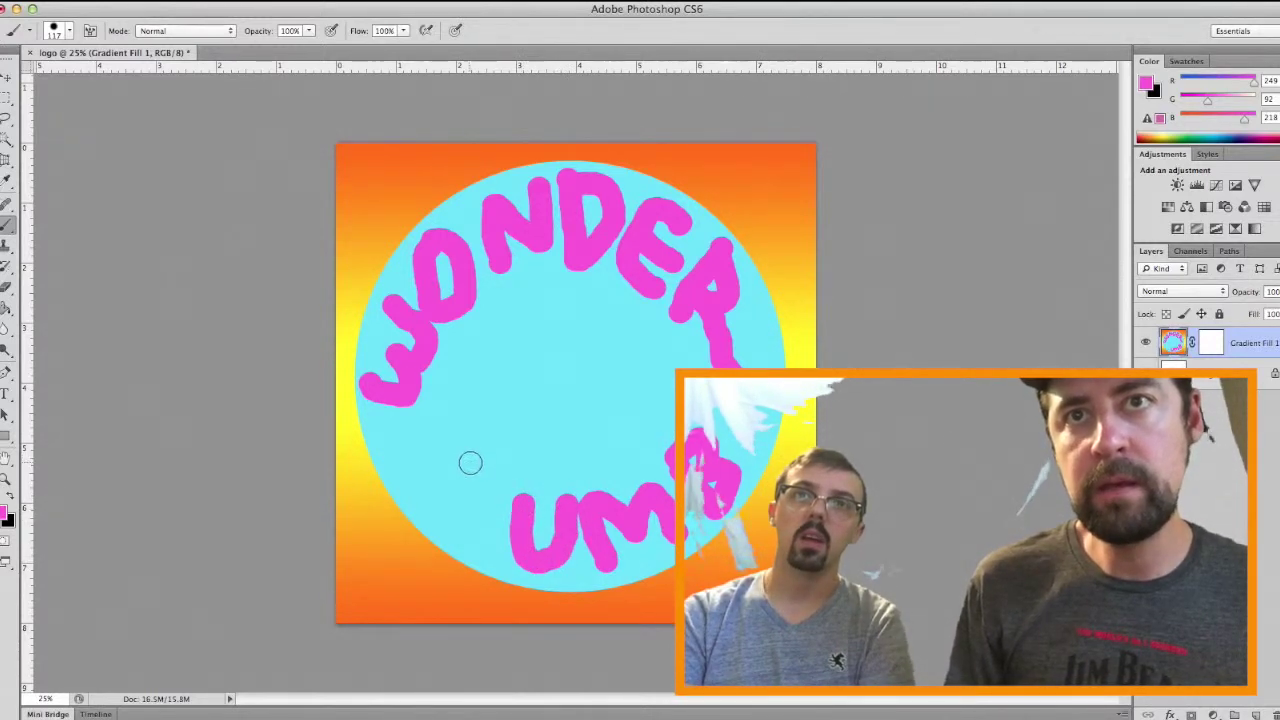
mouse_move(472, 457)
mouse_down()
mouse_move(444, 528)
mouse_move(491, 512)
mouse_move(480, 463)
mouse_up()
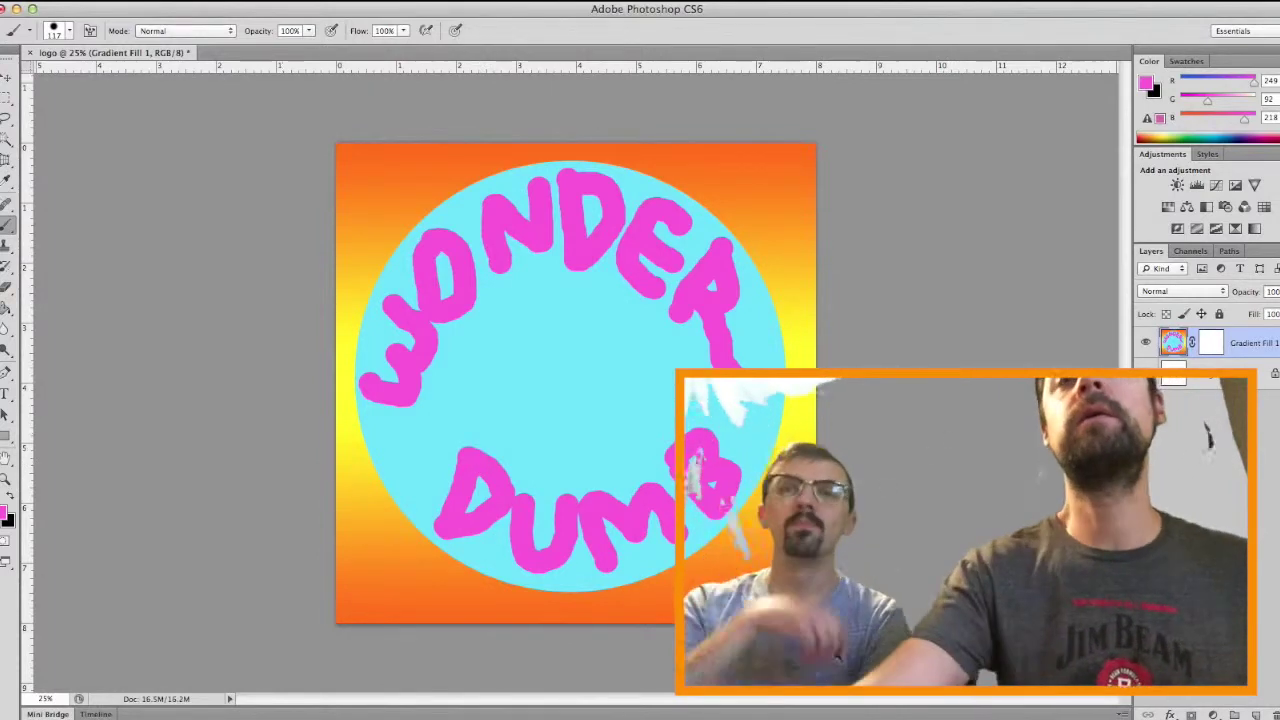
Step: Set the brush size to 66 px
key(F3)
click(293, 243)
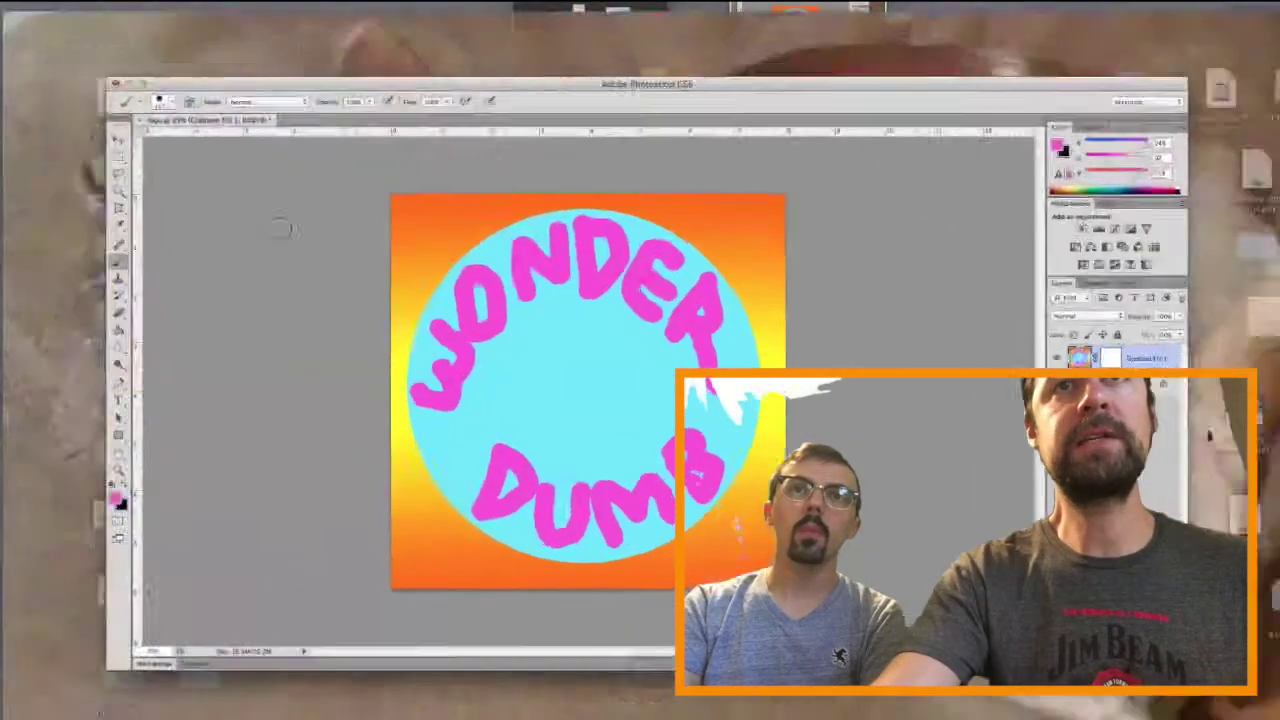
click(69, 32)
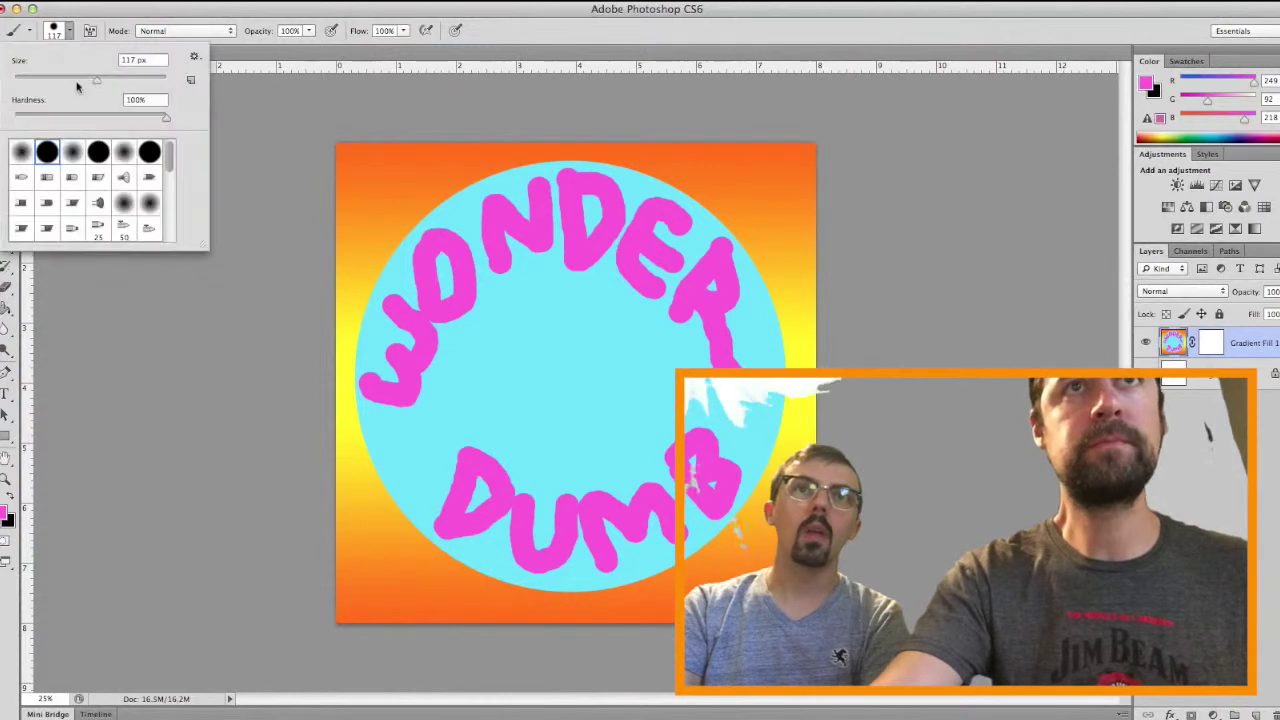
drag(97, 84, 66, 85)
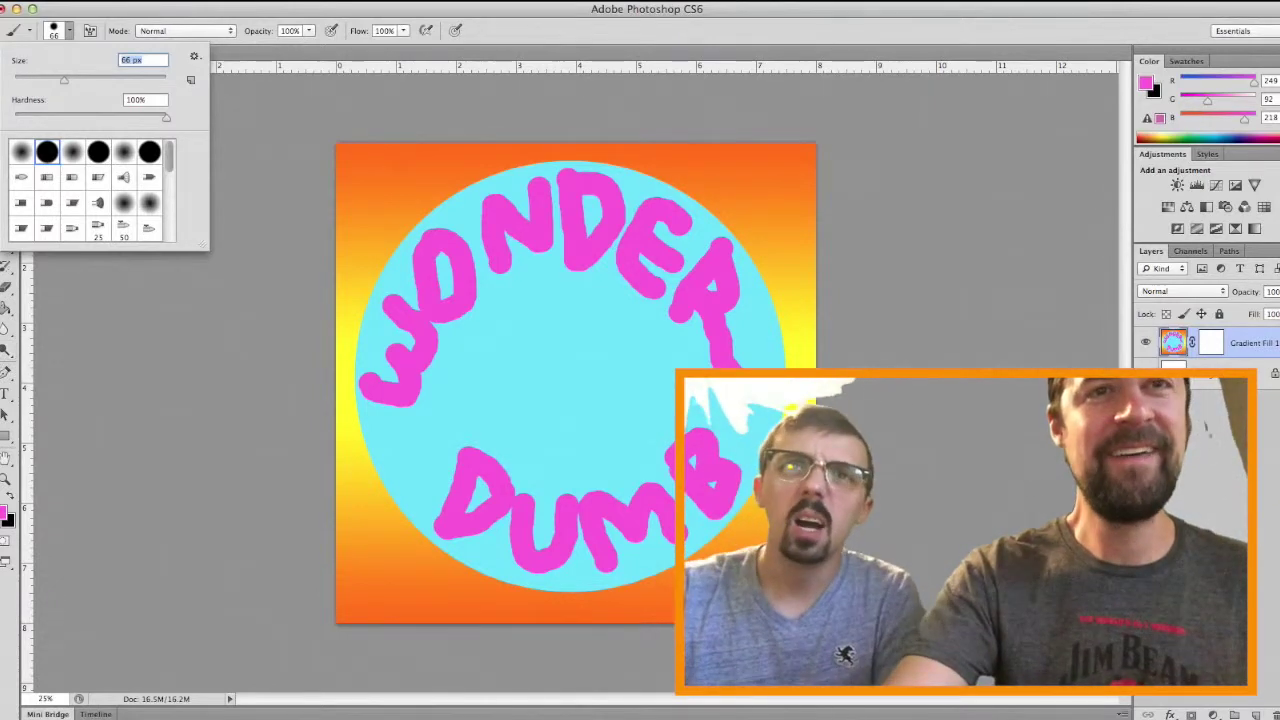
Step: Set the foreground color to a bright red, RGB 248, 6, 40
click(5, 604)
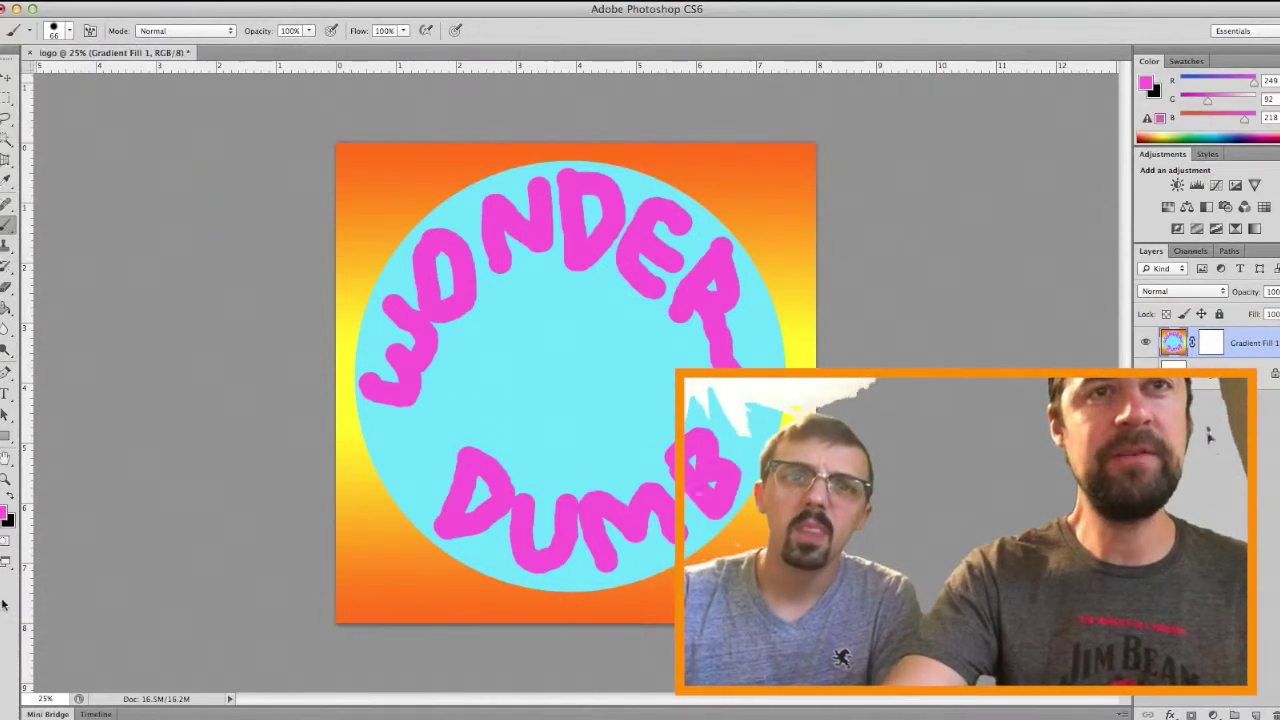
click(5, 517)
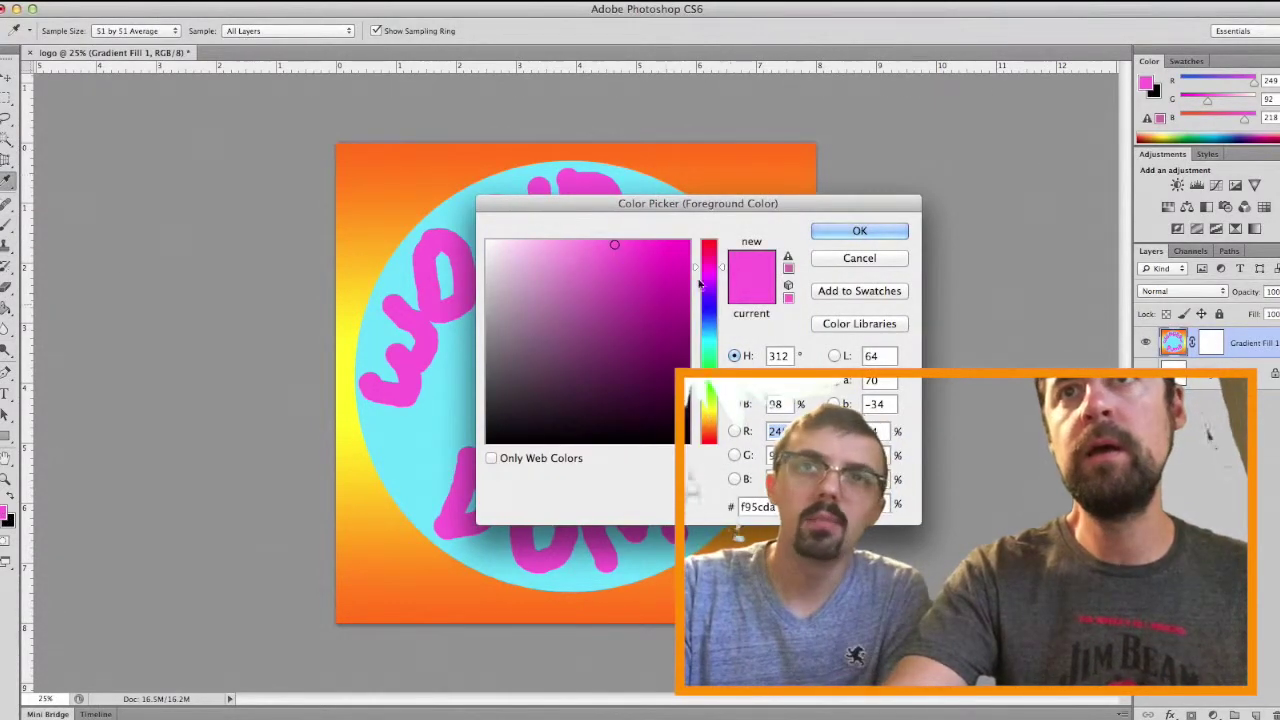
click(709, 245)
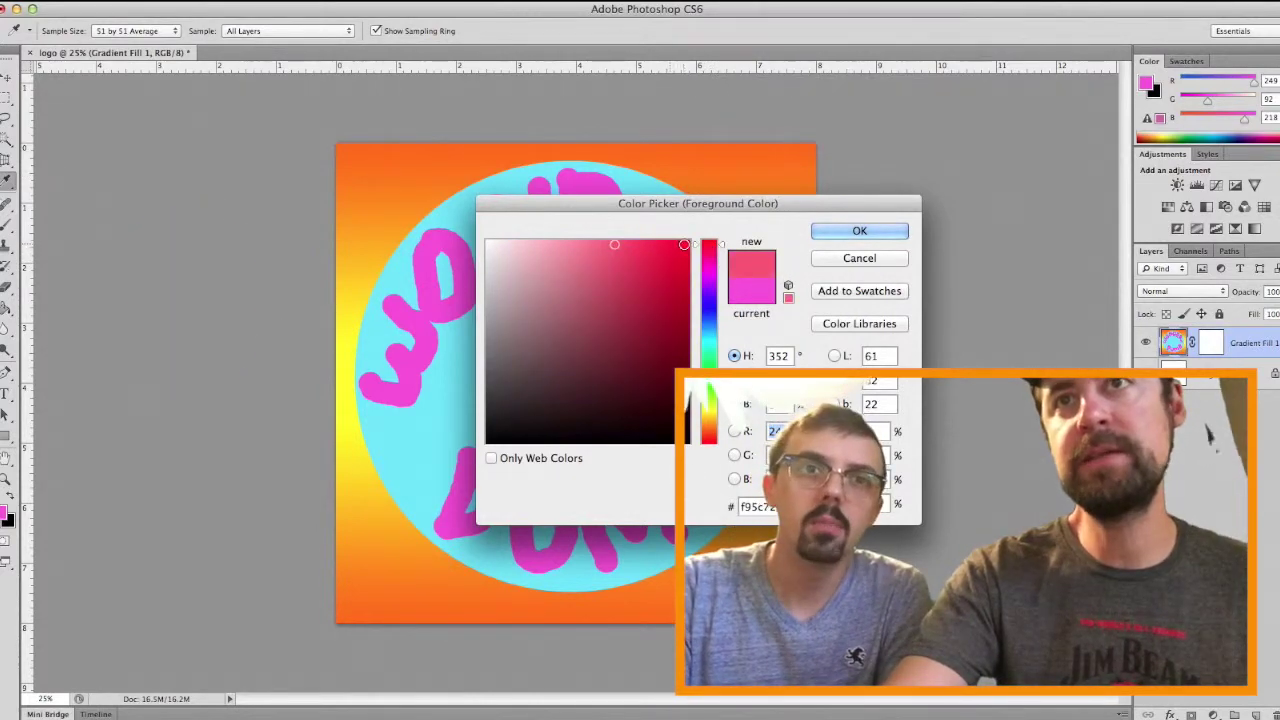
click(686, 244)
click(884, 232)
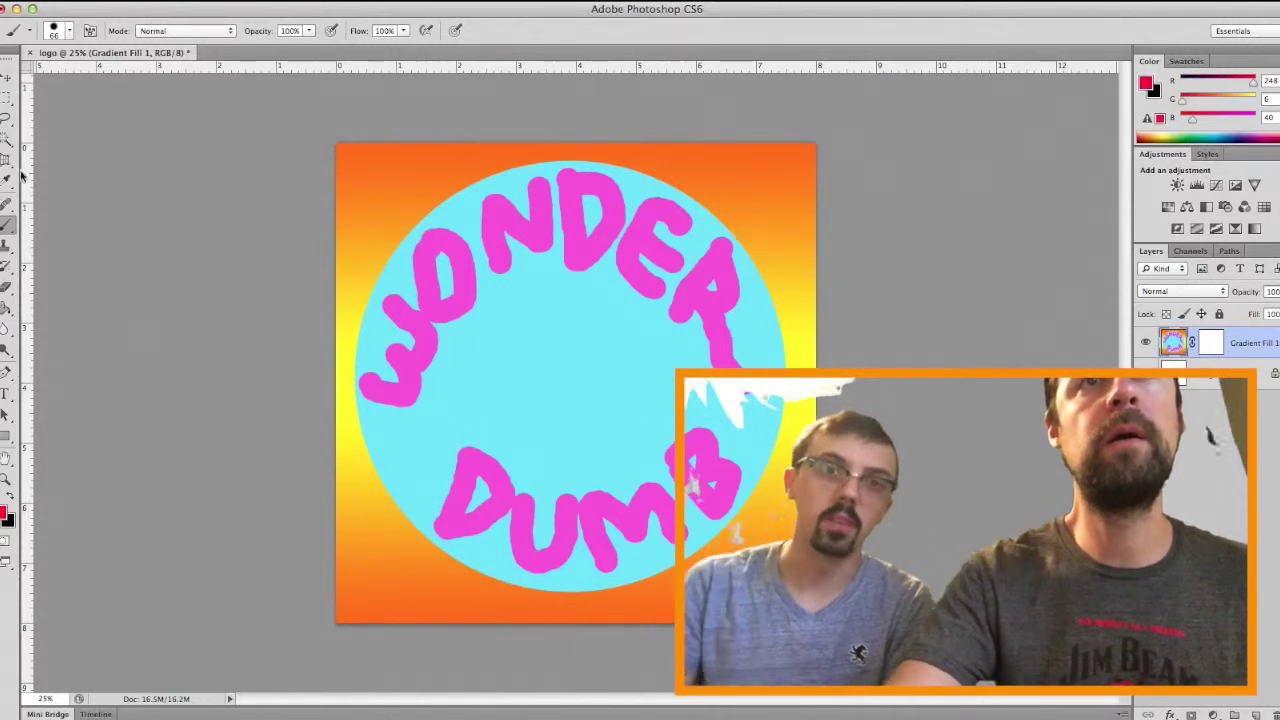
Step: Using an 81 px brush and pure white (#ffffff), paint a solid head with a collar below it in the middle of the blue circle
click(54, 30)
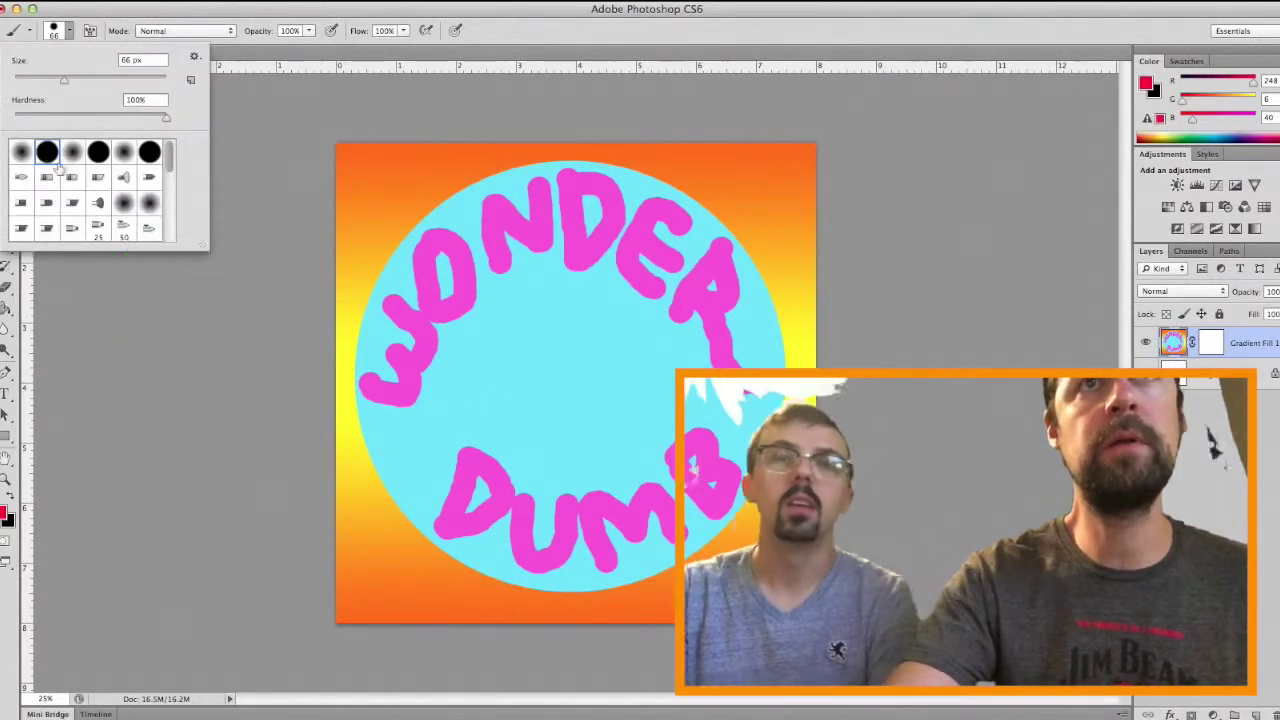
drag(61, 86, 67, 86)
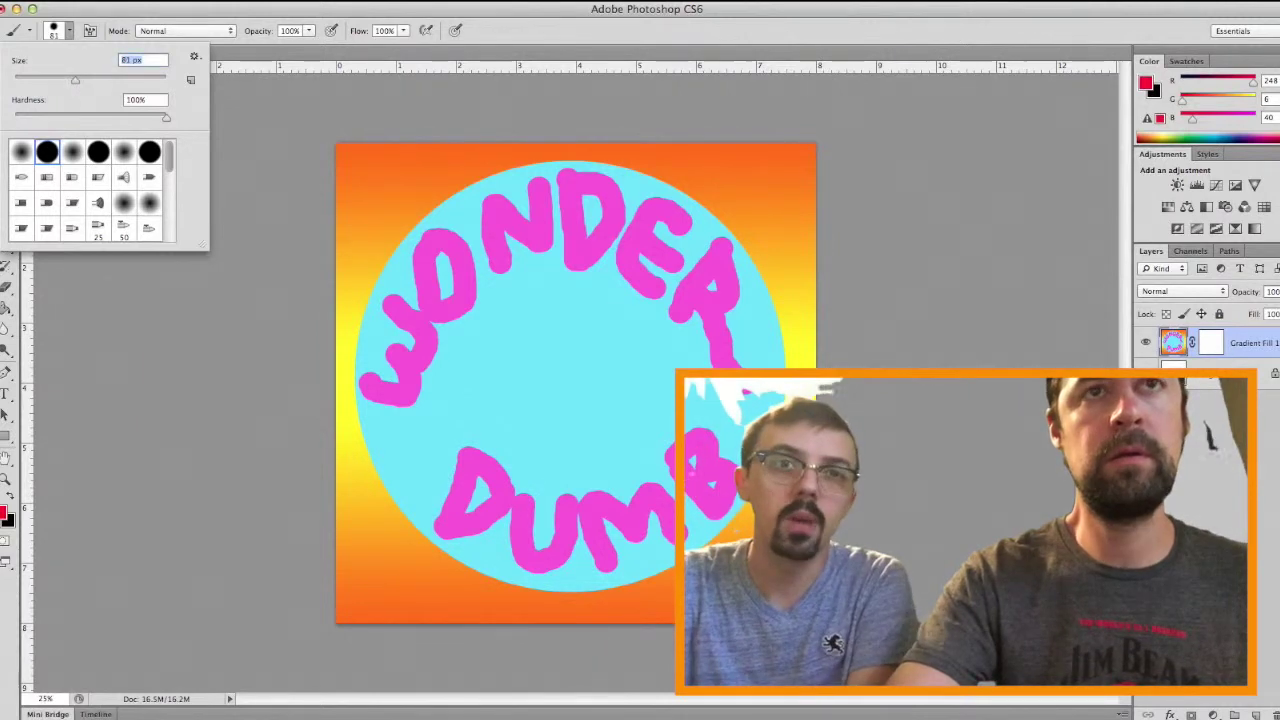
click(5, 510)
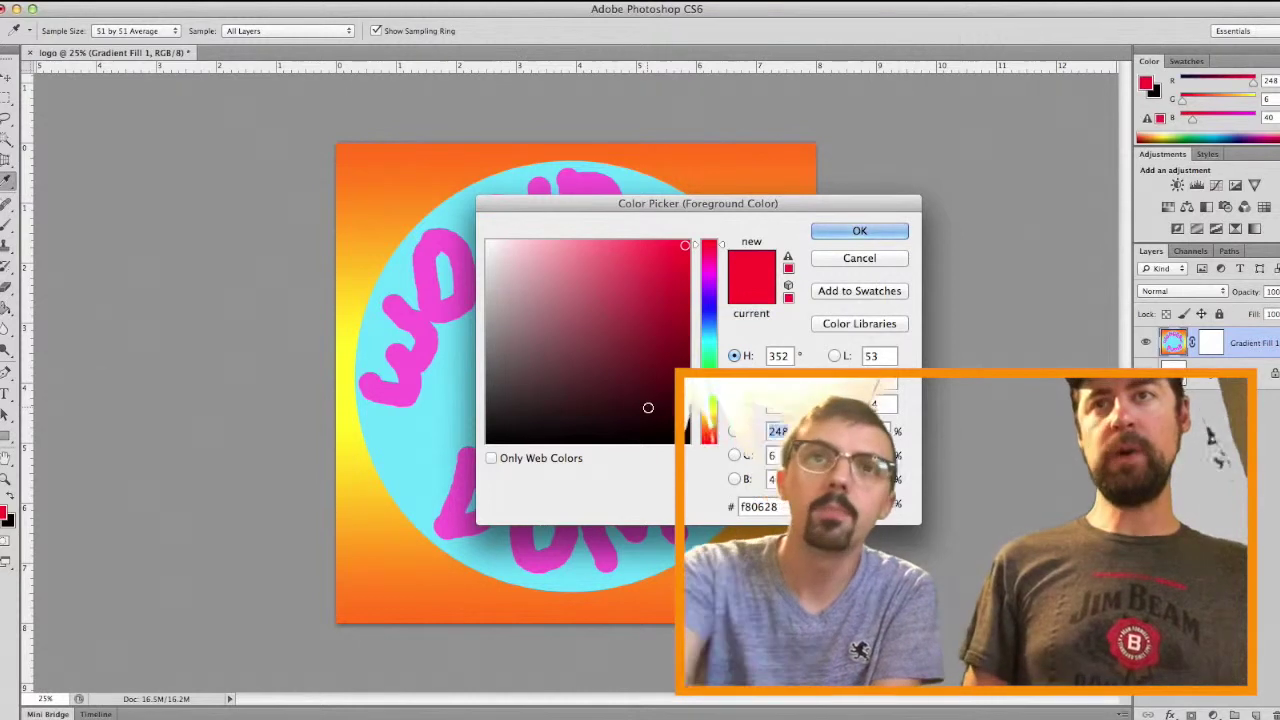
drag(509, 260, 484, 240)
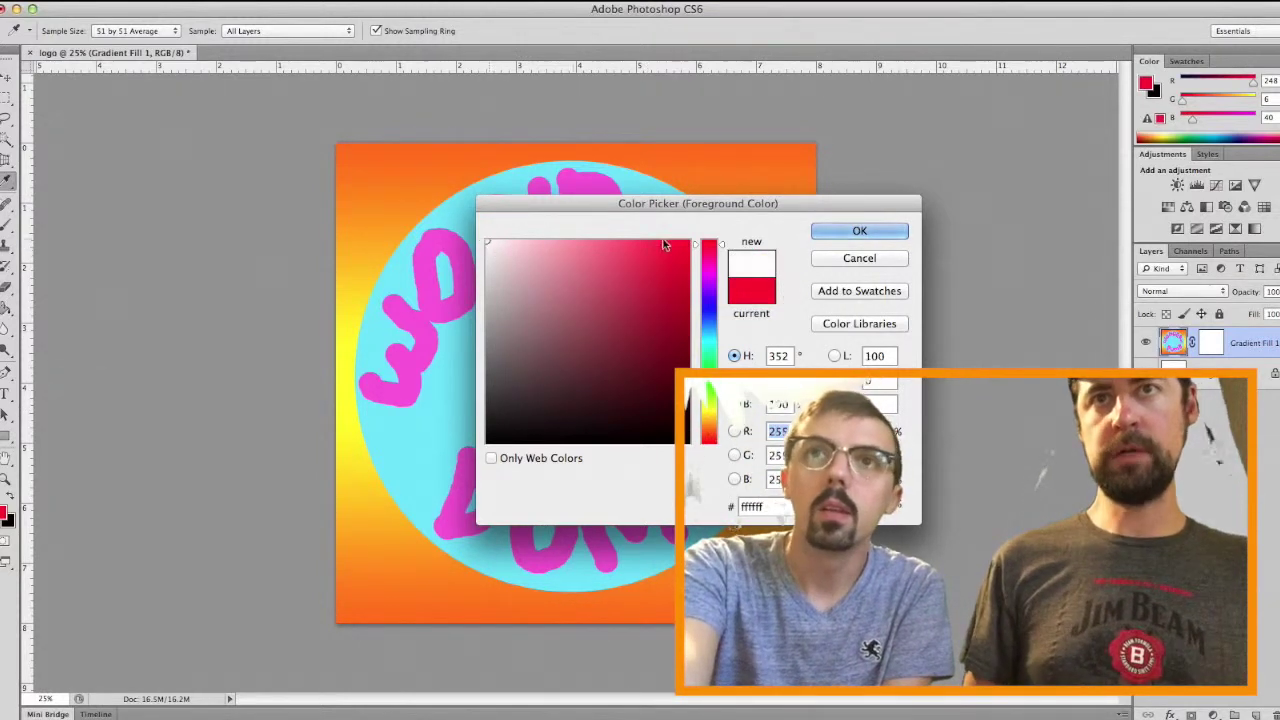
click(826, 236)
key(b)
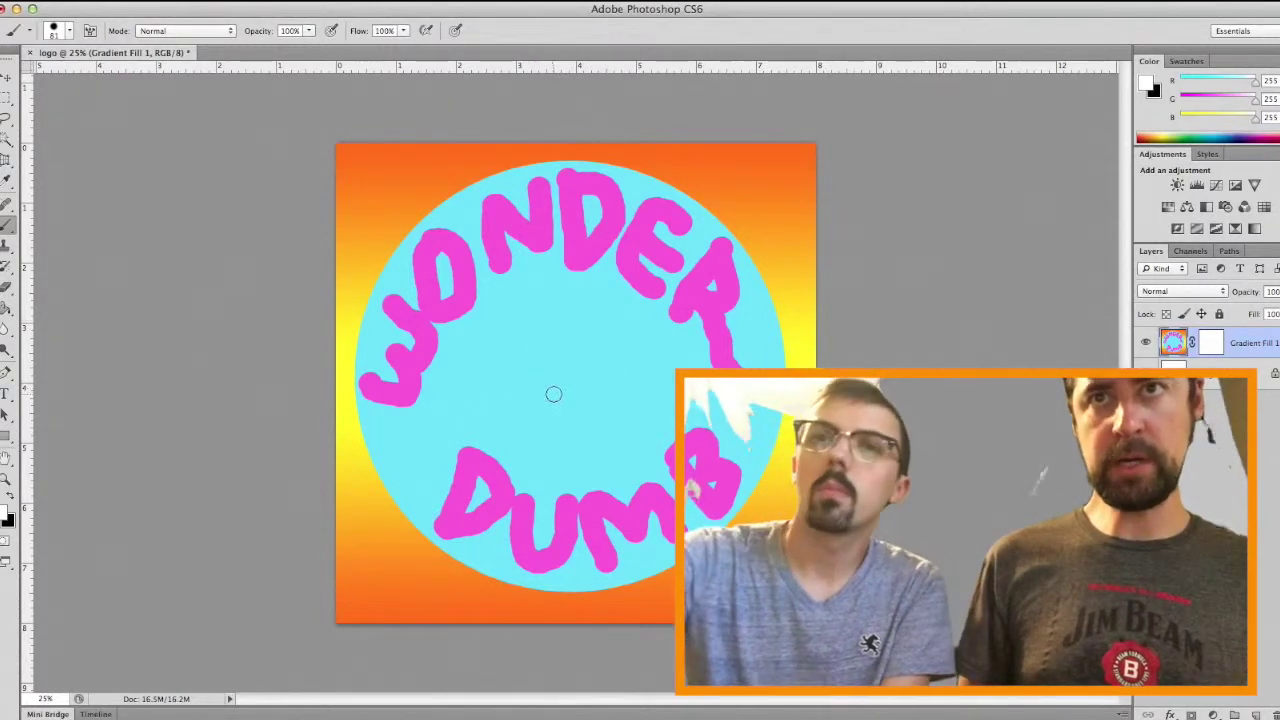
mouse_move(552, 398)
mouse_down()
mouse_move(519, 349)
mouse_move(537, 302)
mouse_move(598, 303)
mouse_move(608, 352)
mouse_move(579, 403)
mouse_move(598, 405)
mouse_move(601, 441)
mouse_move(557, 450)
mouse_move(529, 438)
mouse_move(545, 398)
mouse_move(583, 402)
mouse_move(587, 417)
mouse_move(570, 422)
mouse_move(593, 438)
mouse_move(552, 436)
mouse_up()
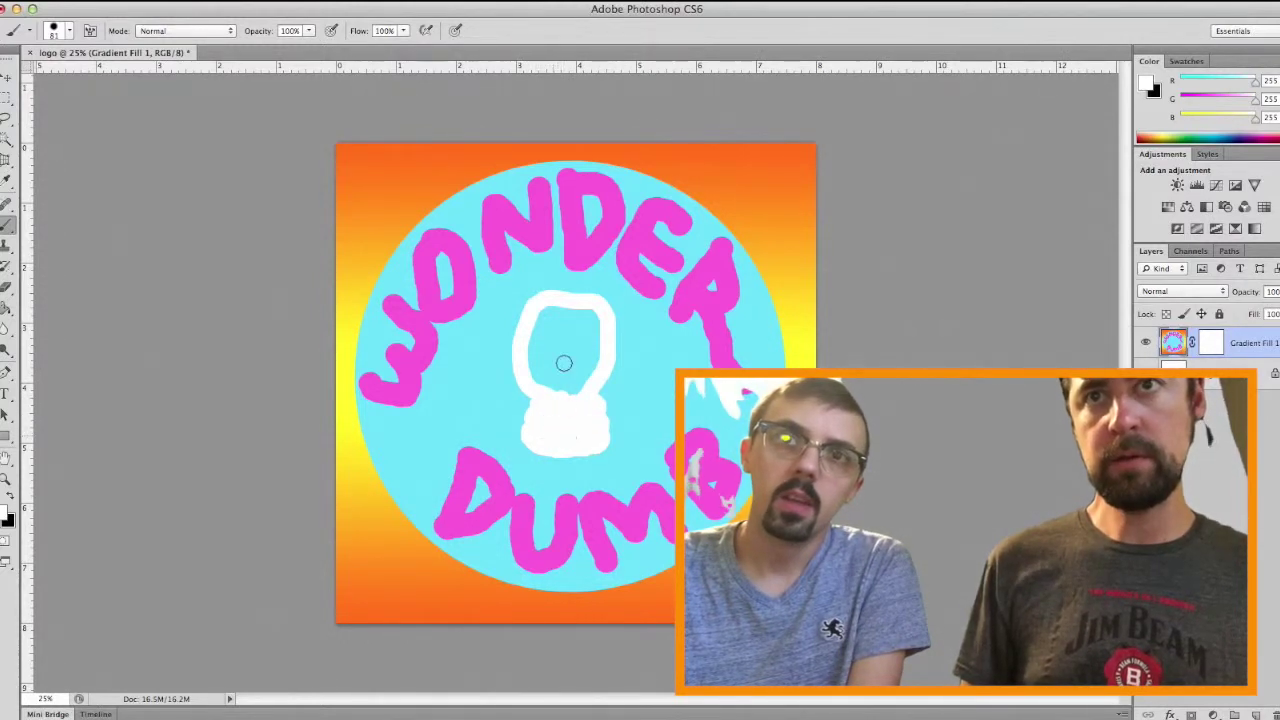
mouse_move(564, 363)
mouse_down()
mouse_move(591, 305)
mouse_move(596, 354)
mouse_move(572, 399)
mouse_move(588, 346)
mouse_move(556, 309)
mouse_move(534, 346)
mouse_move(556, 311)
mouse_move(565, 349)
mouse_move(554, 343)
mouse_move(548, 378)
mouse_move(551, 395)
mouse_up()
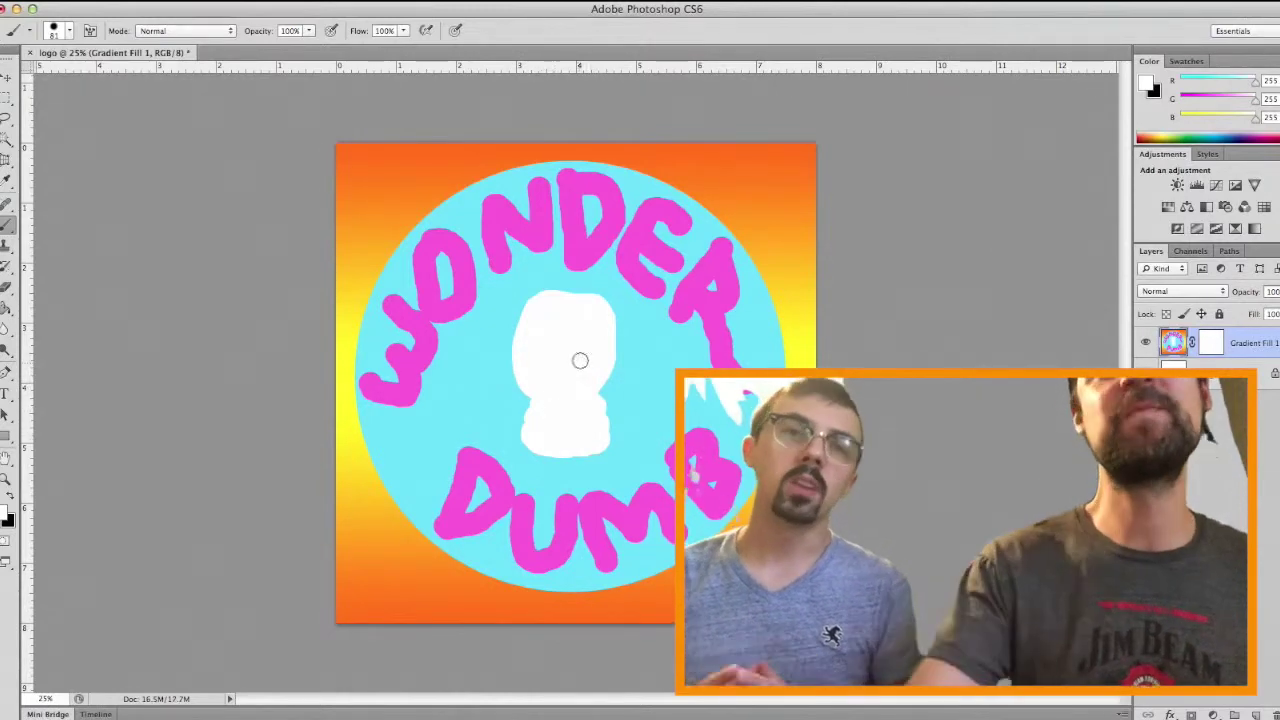
key(ctrl+Up)
click(316, 267)
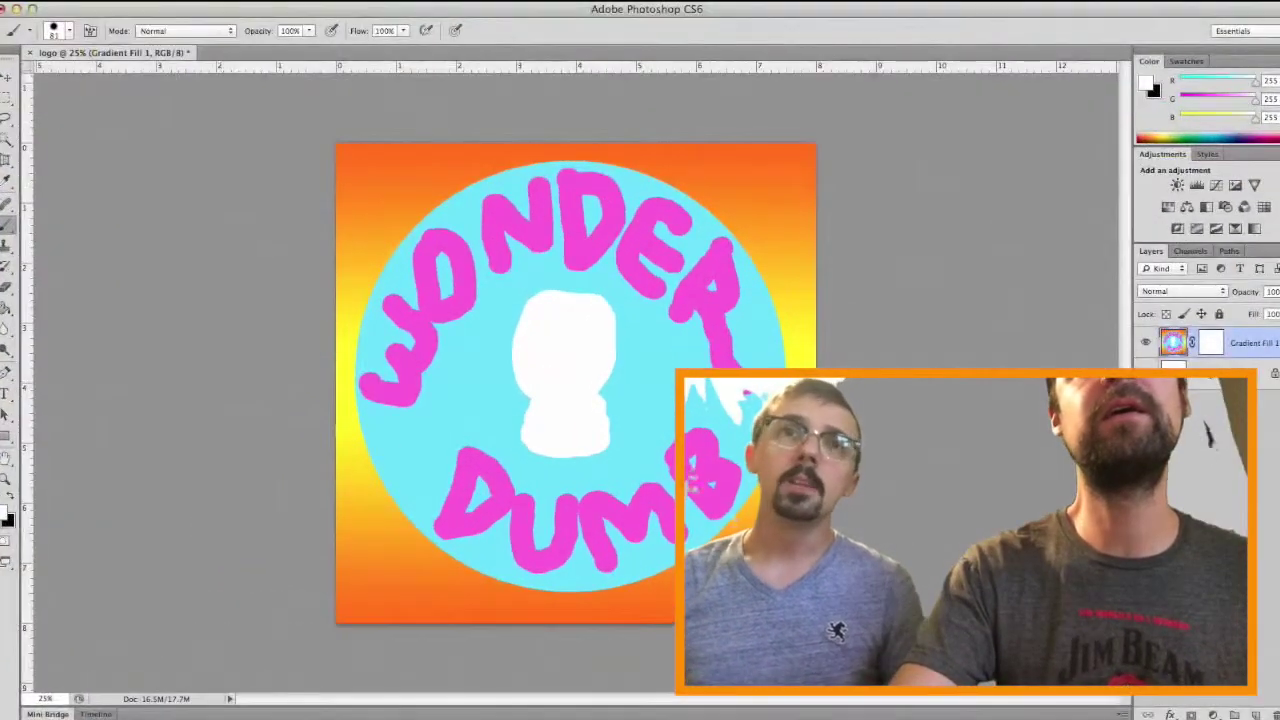
click(69, 32)
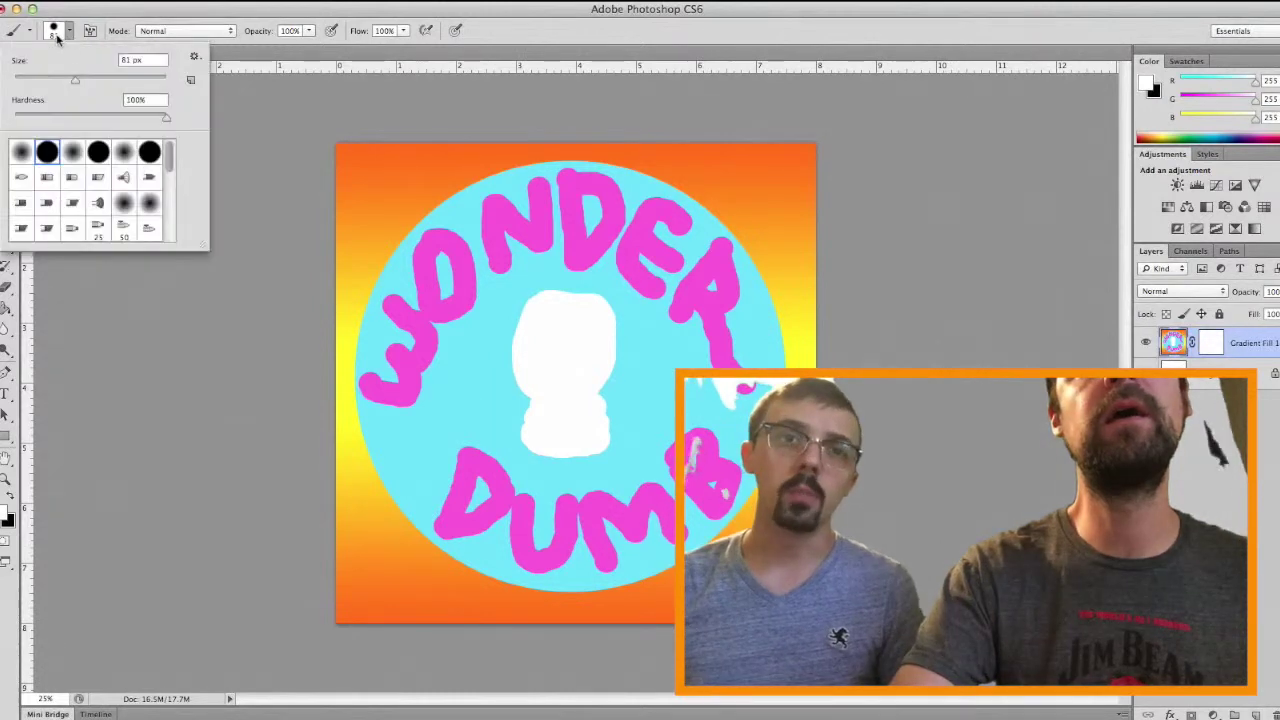
click(84, 404)
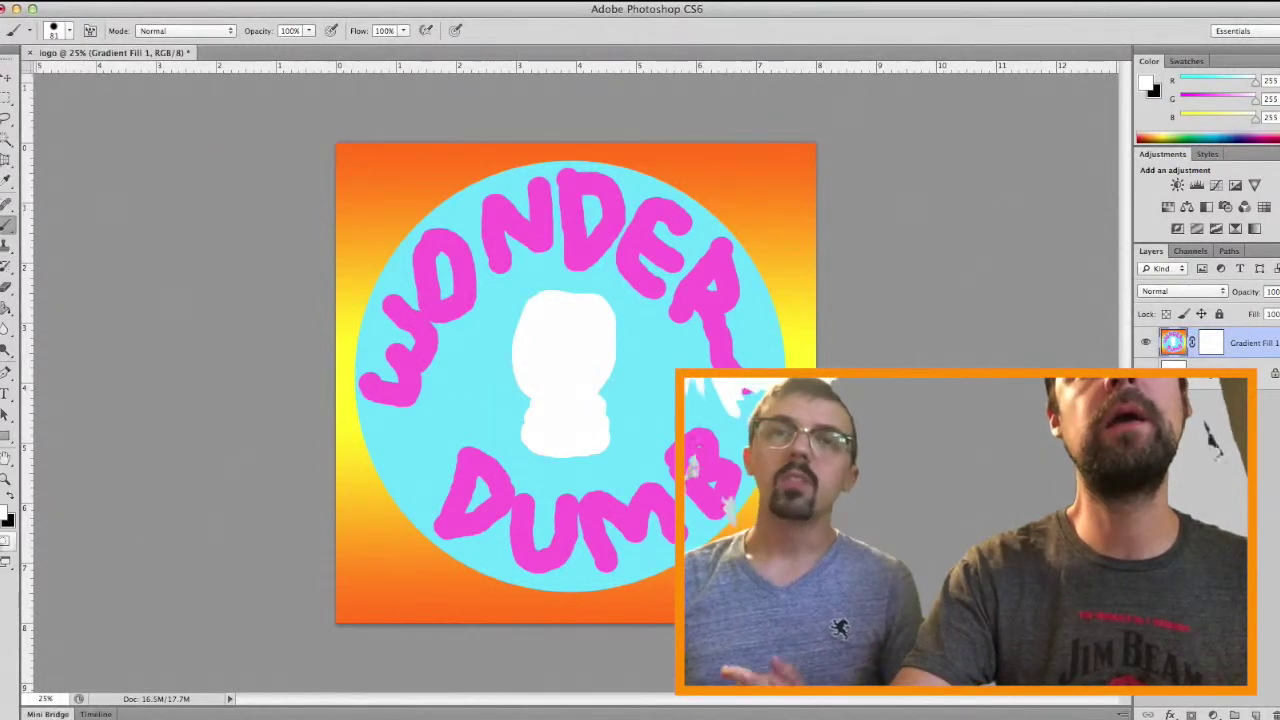
Step: Set the foreground color to red and paint a clown's nose, side hair tufts, eye patches and smiling mouth on the white head
click(6, 515)
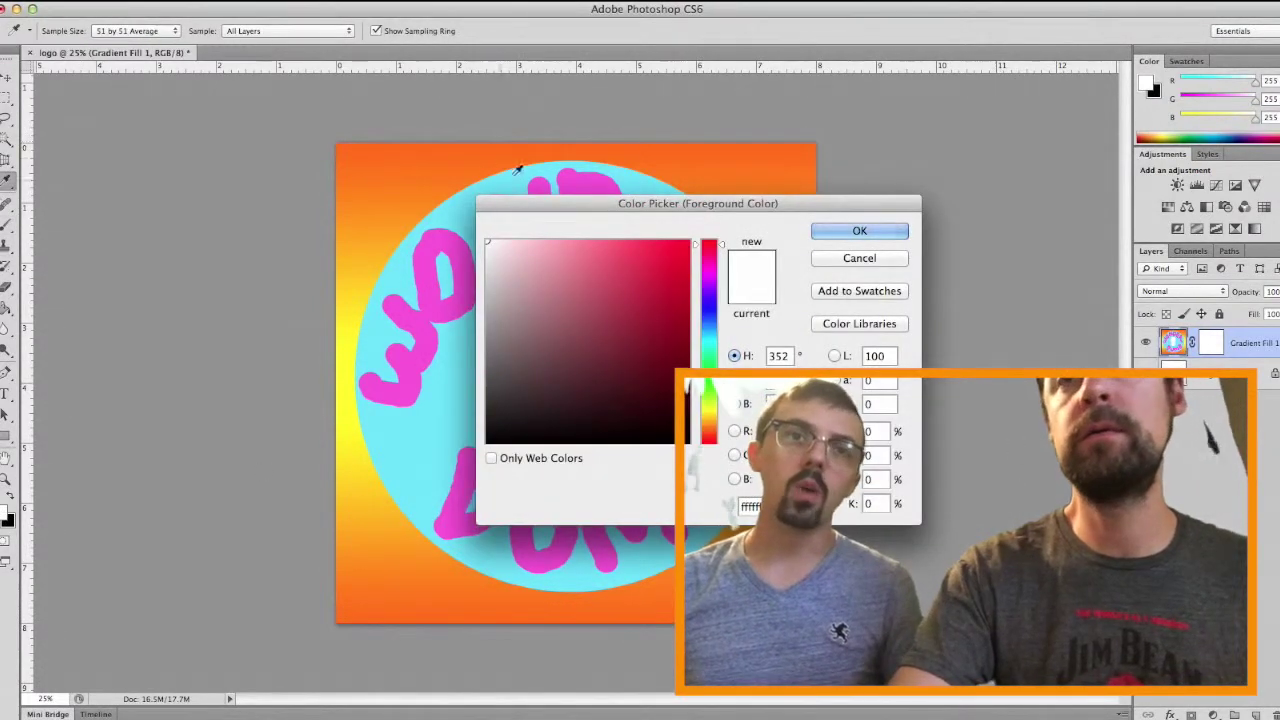
click(683, 280)
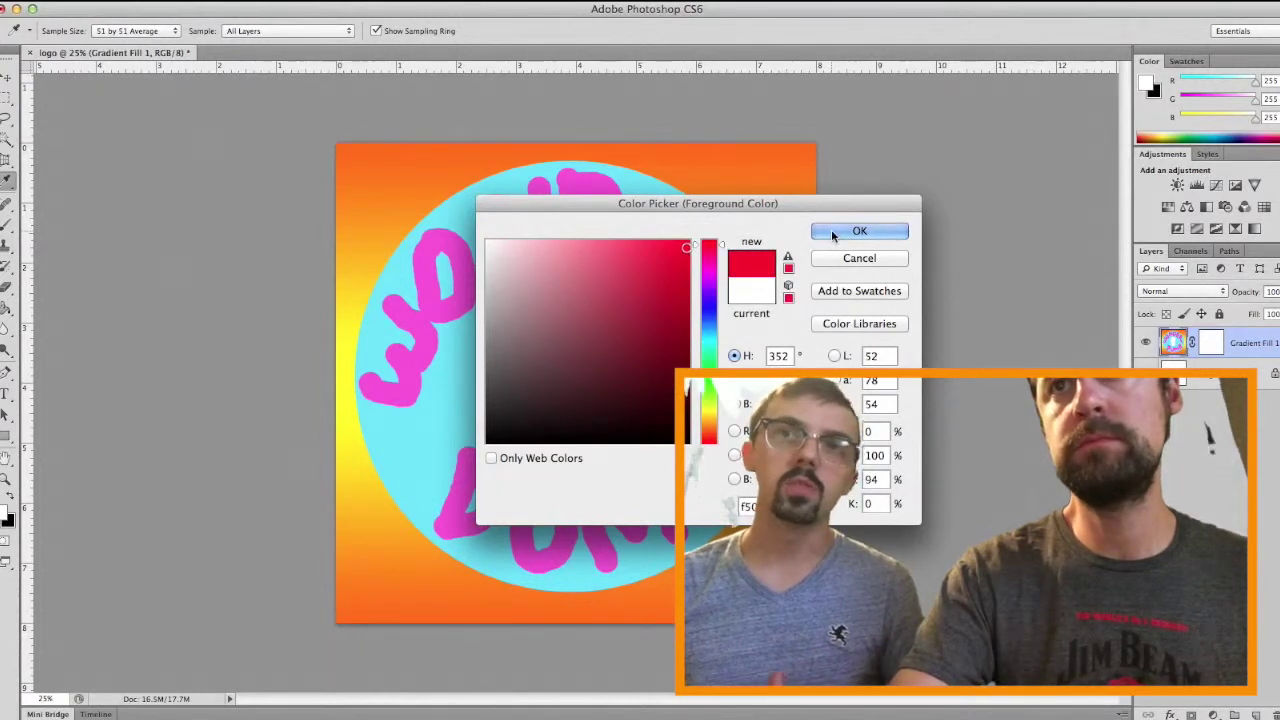
click(831, 229)
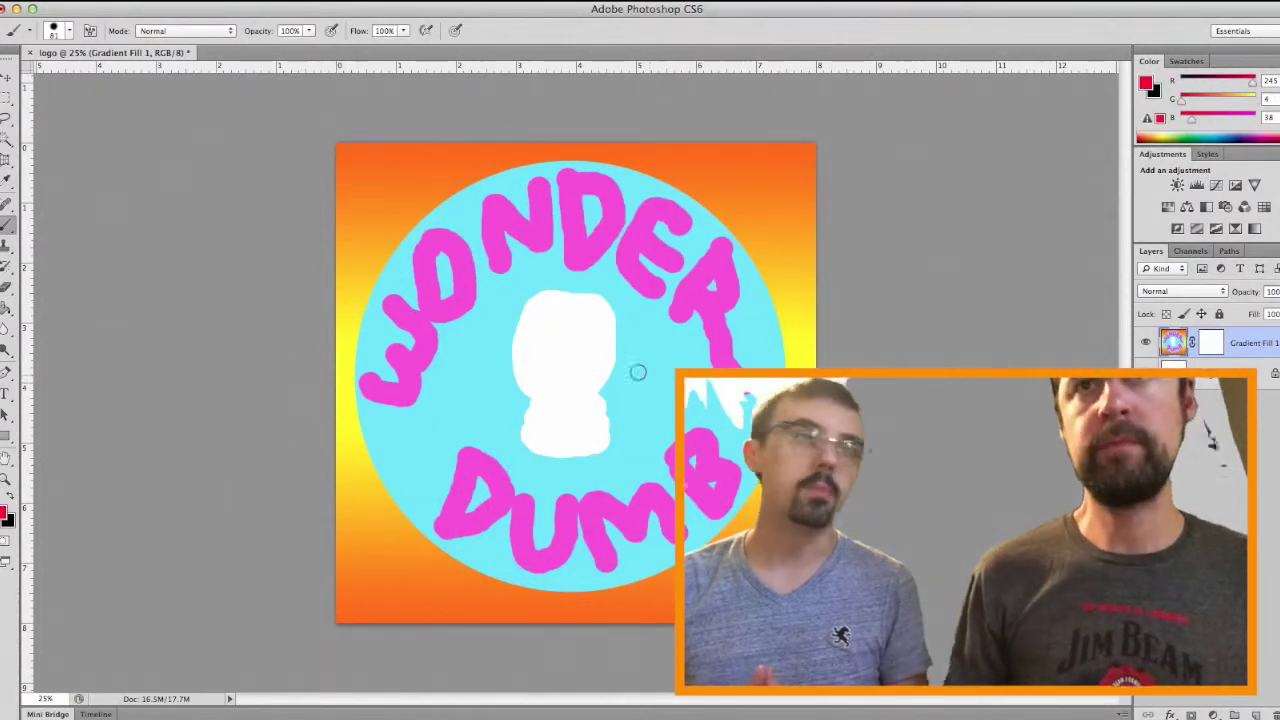
click(570, 350)
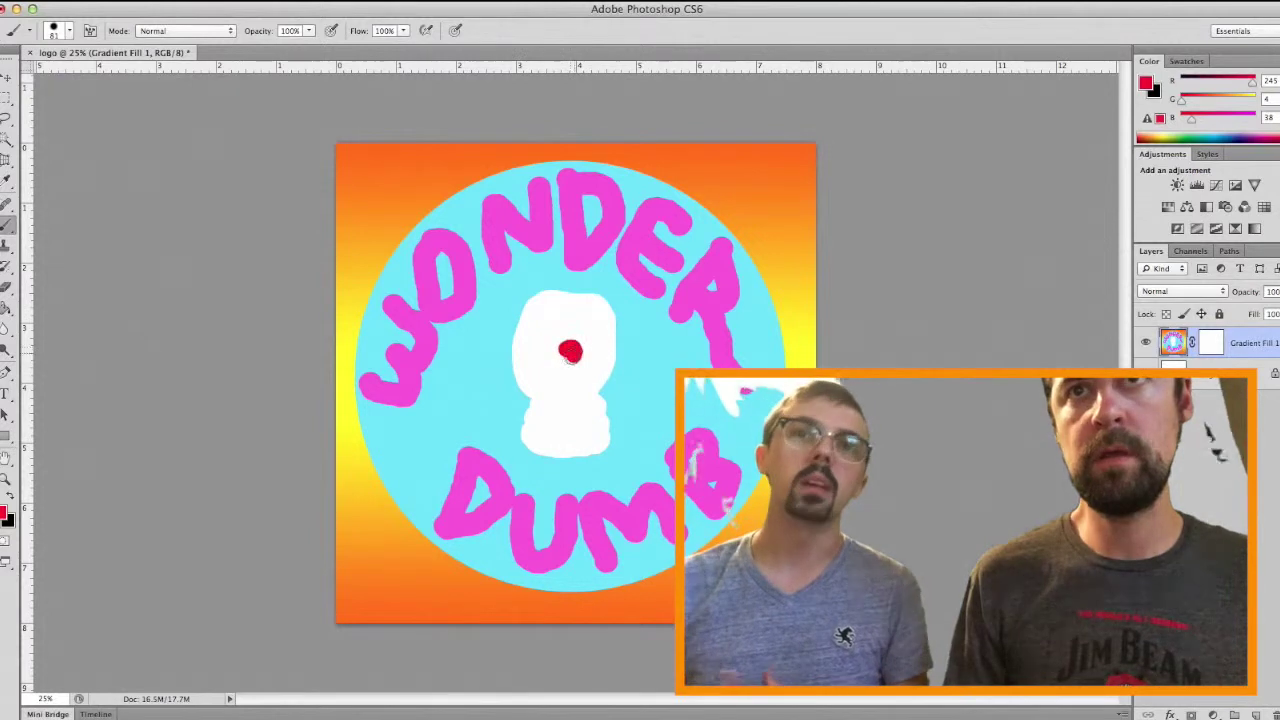
mouse_move(608, 331)
mouse_down()
mouse_move(636, 316)
mouse_move(625, 348)
mouse_up()
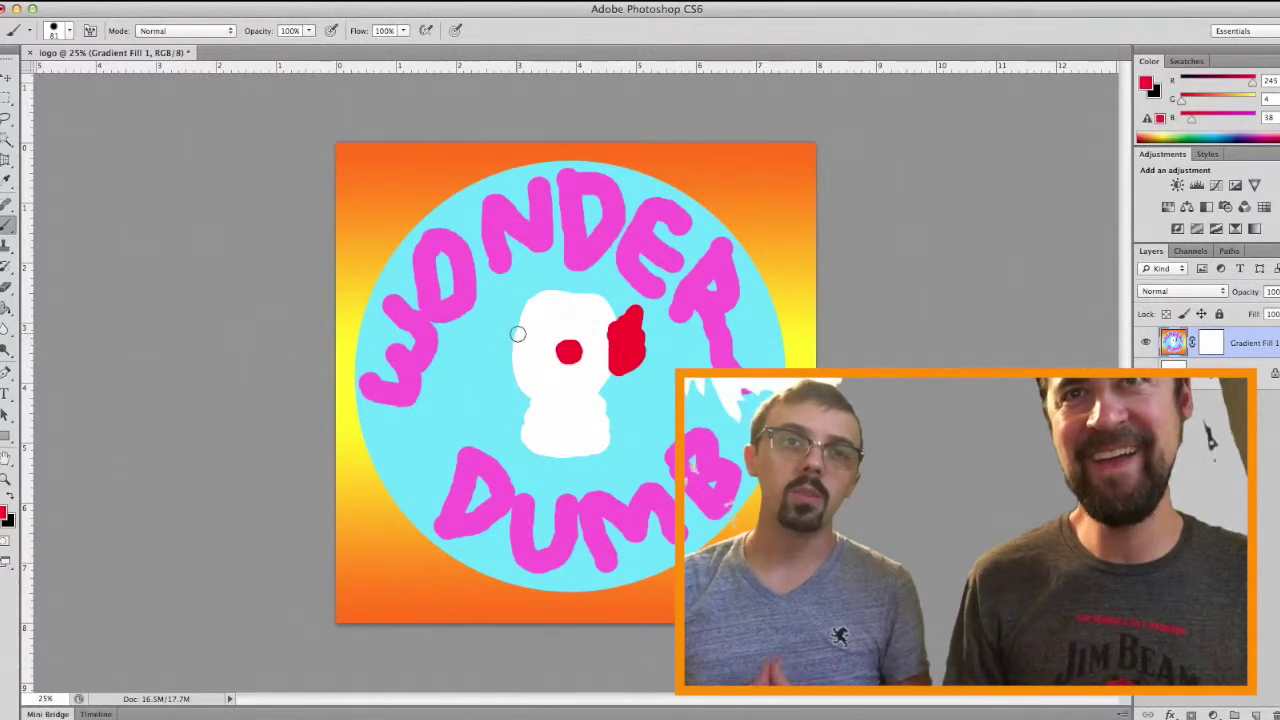
mouse_move(517, 334)
mouse_down()
mouse_move(501, 373)
mouse_move(515, 370)
mouse_move(510, 343)
mouse_move(584, 374)
mouse_up()
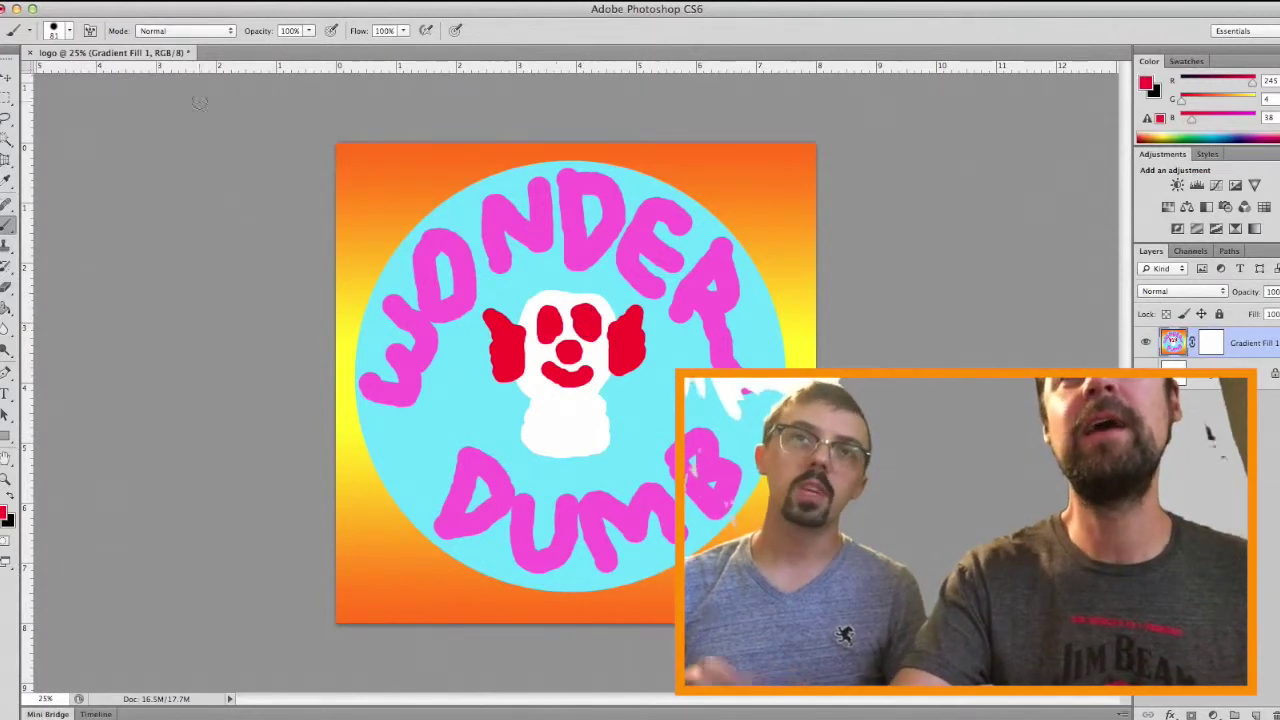
key(ctrl+Up)
click(385, 482)
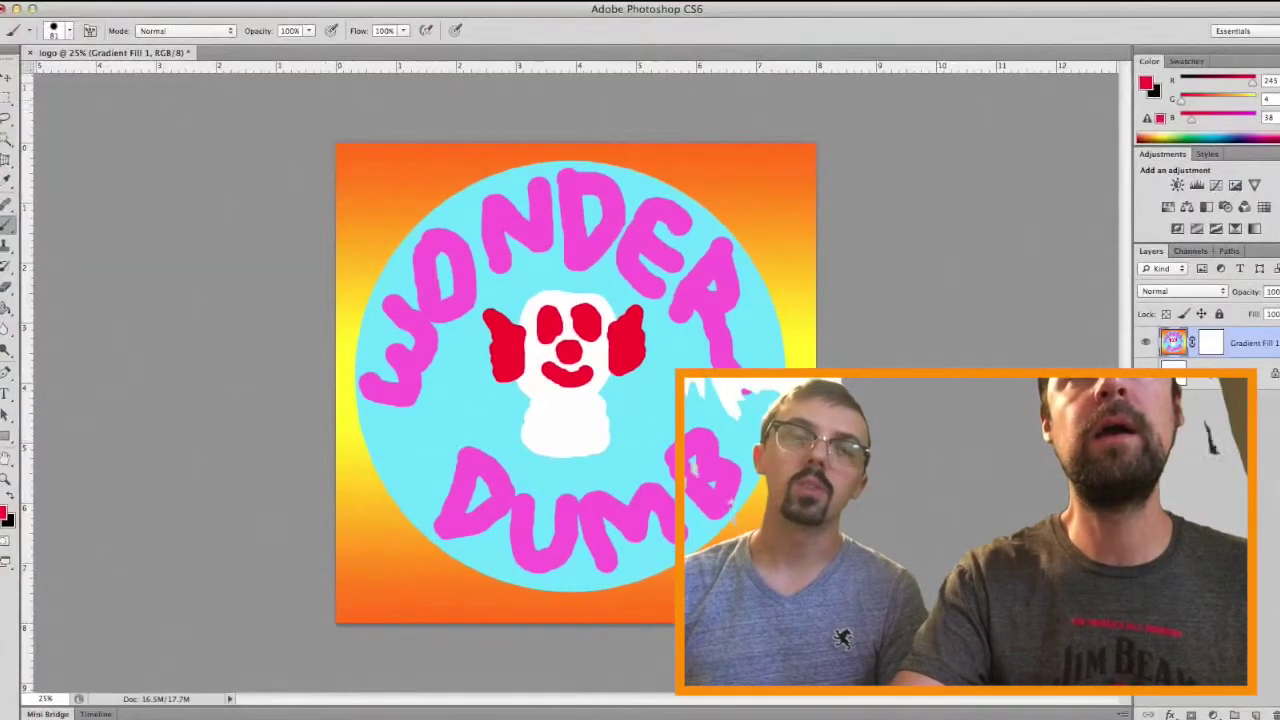
Step: Set the foreground color to off-white, RGB 250, 242, 243, and the brush size to 54 px, and paint eyeballs inside the red eye patches
click(5, 514)
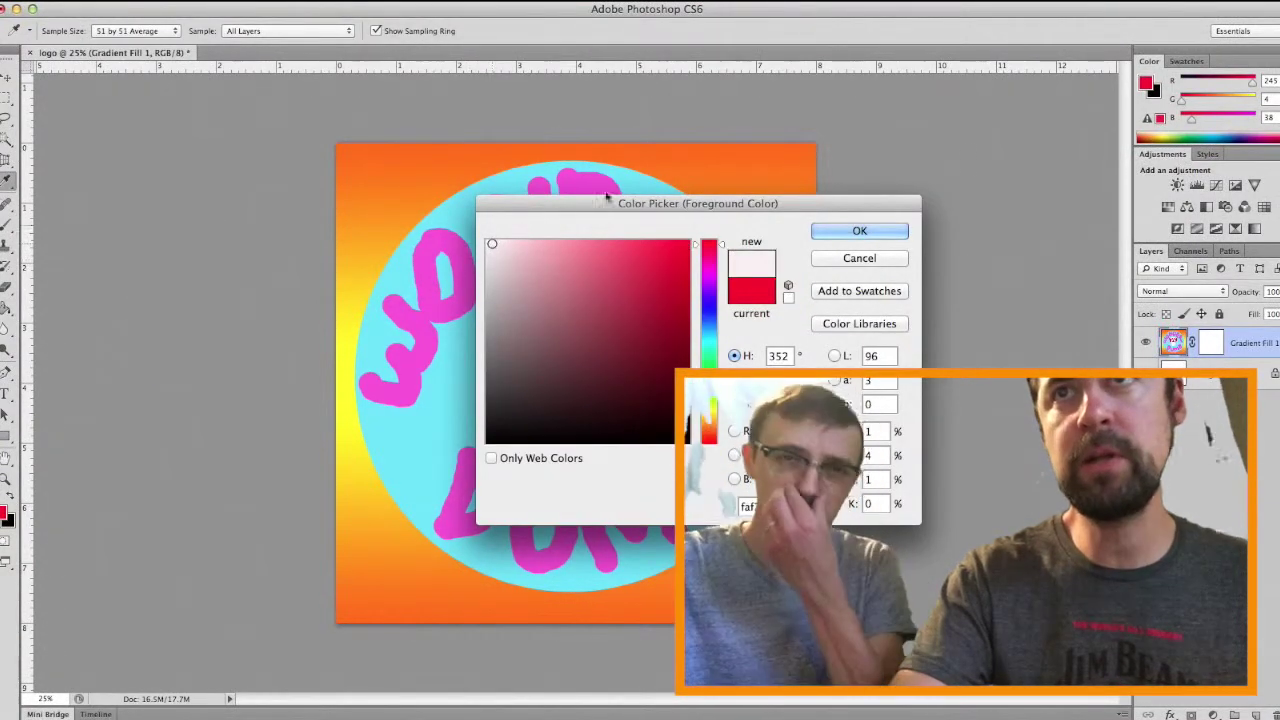
click(899, 231)
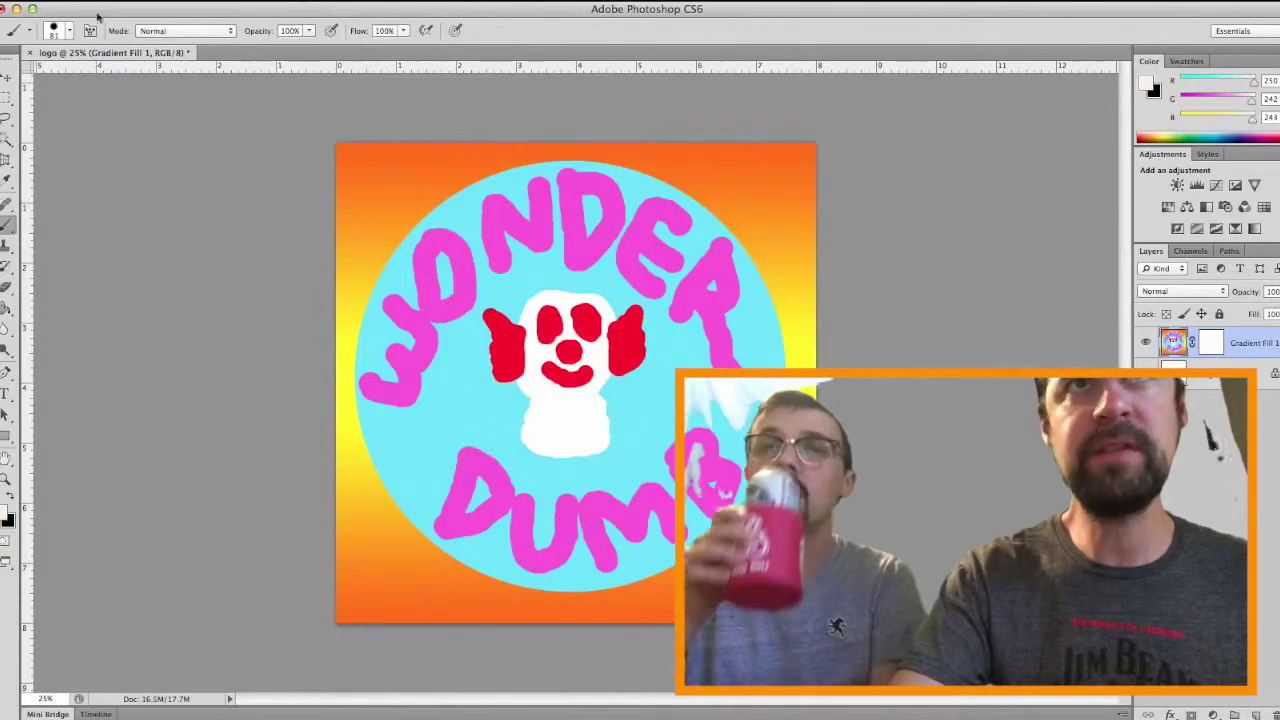
click(70, 31)
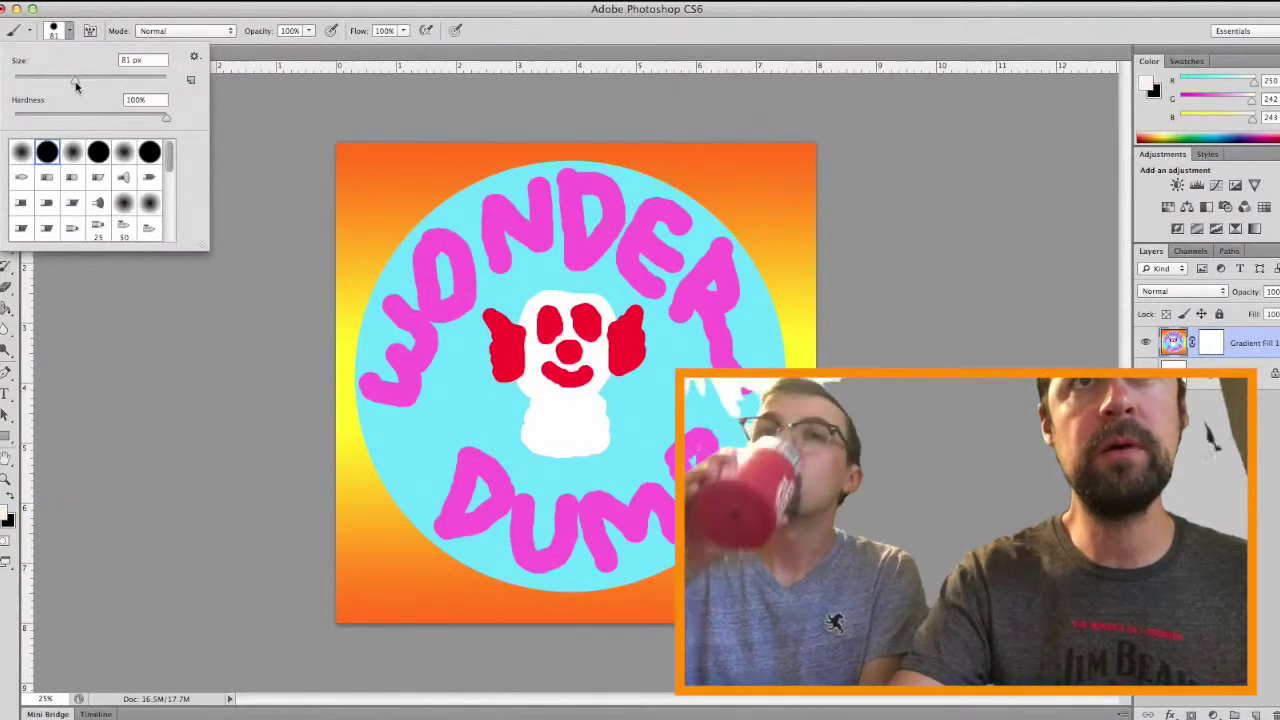
drag(76, 87, 54, 86)
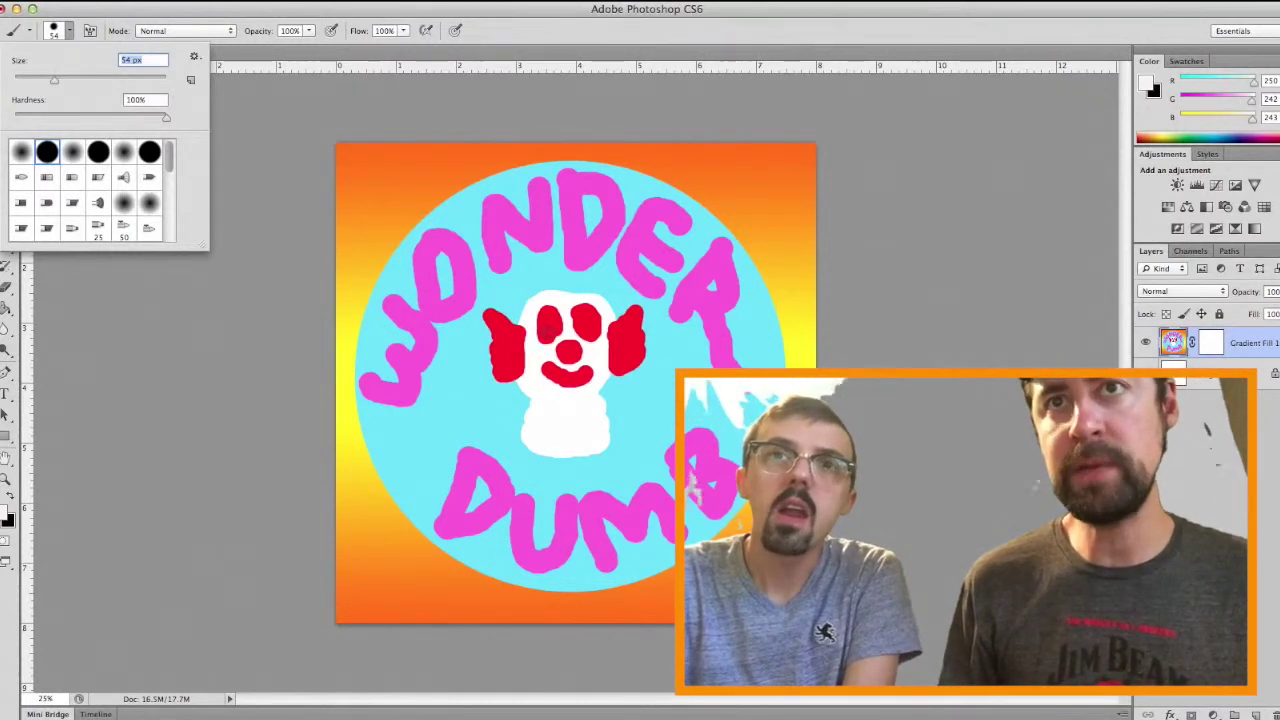
key(Return)
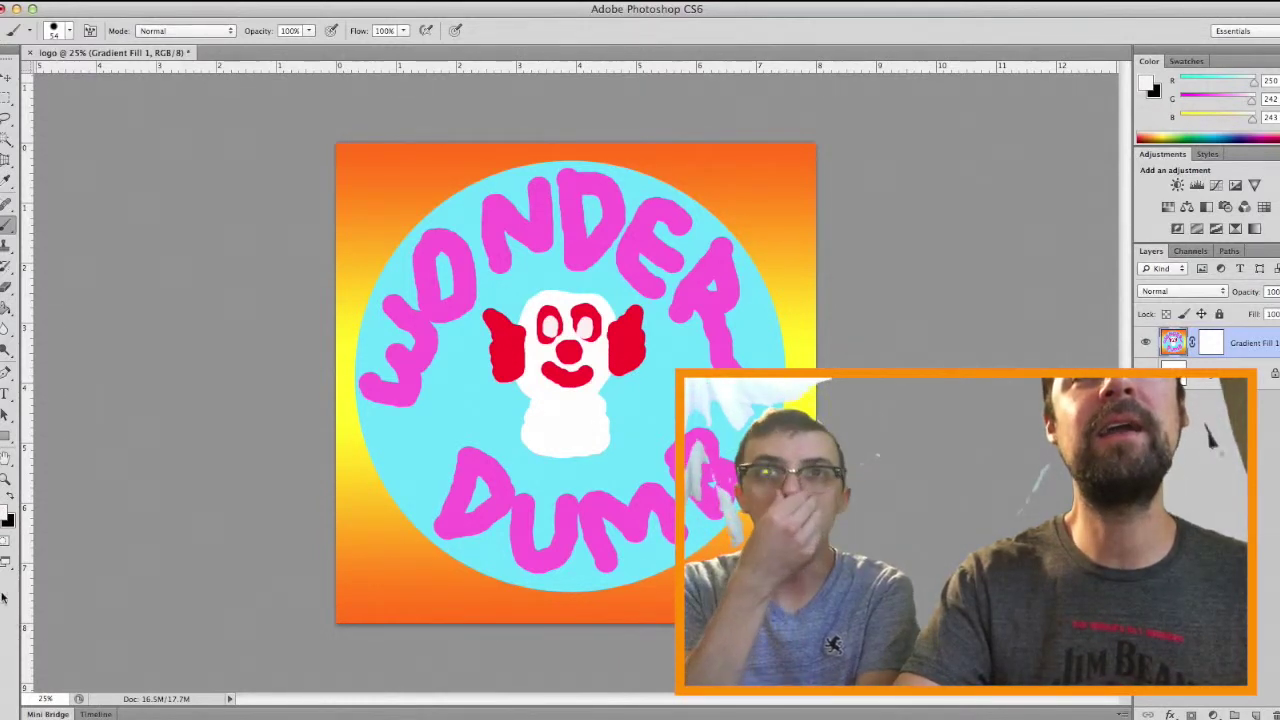
Step: Set the foreground color to gray, RGB 120, 112, 113, and the brush size to 15 px, and paint wavy ruffle lines across the clown's collar
click(6, 514)
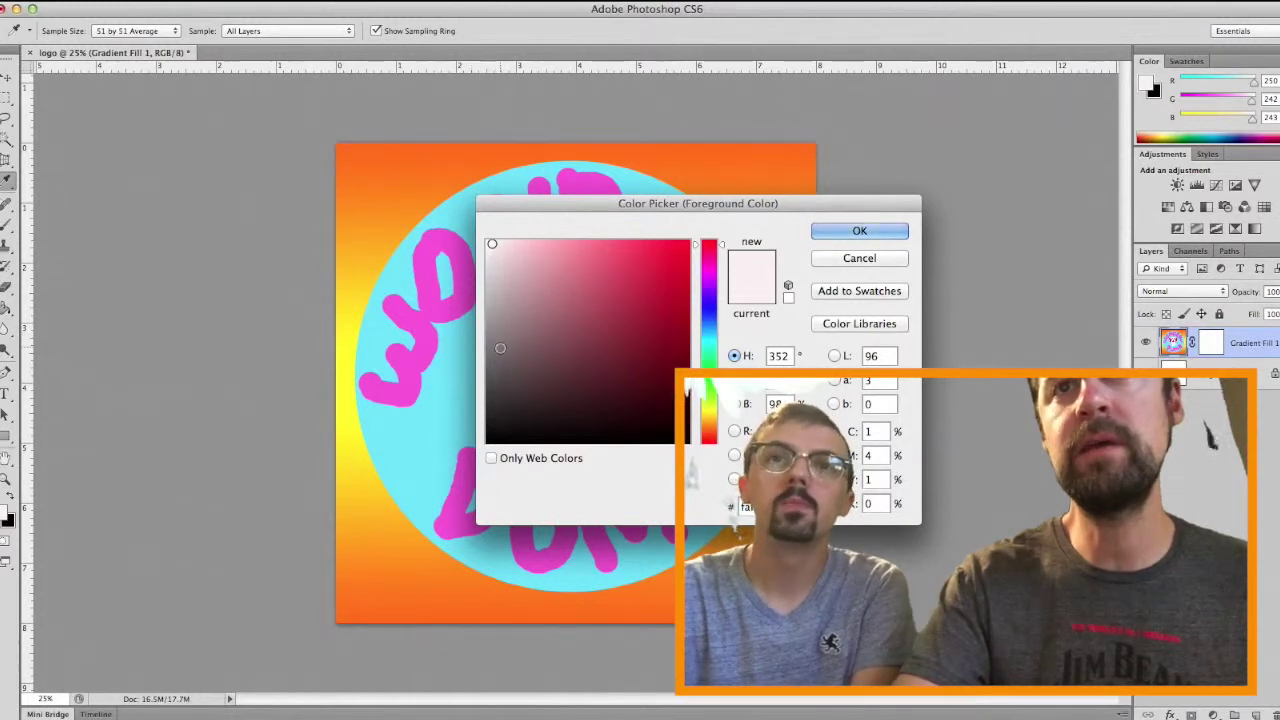
click(818, 240)
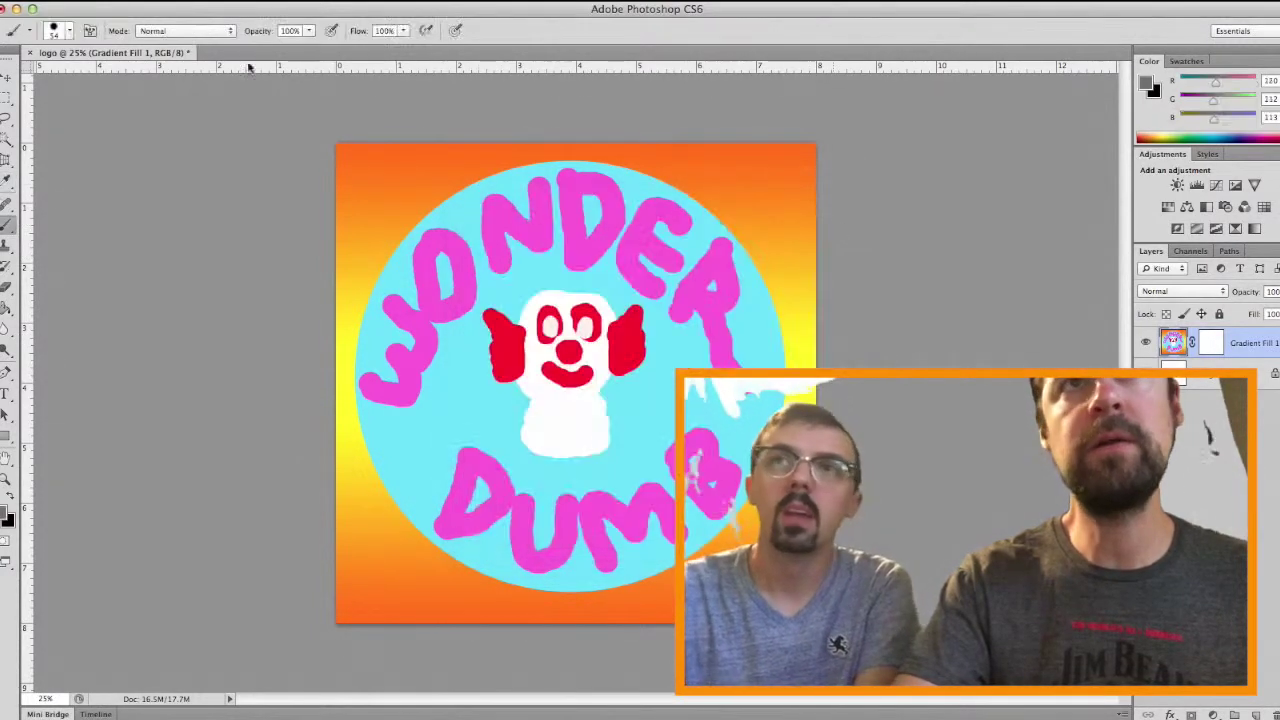
click(69, 34)
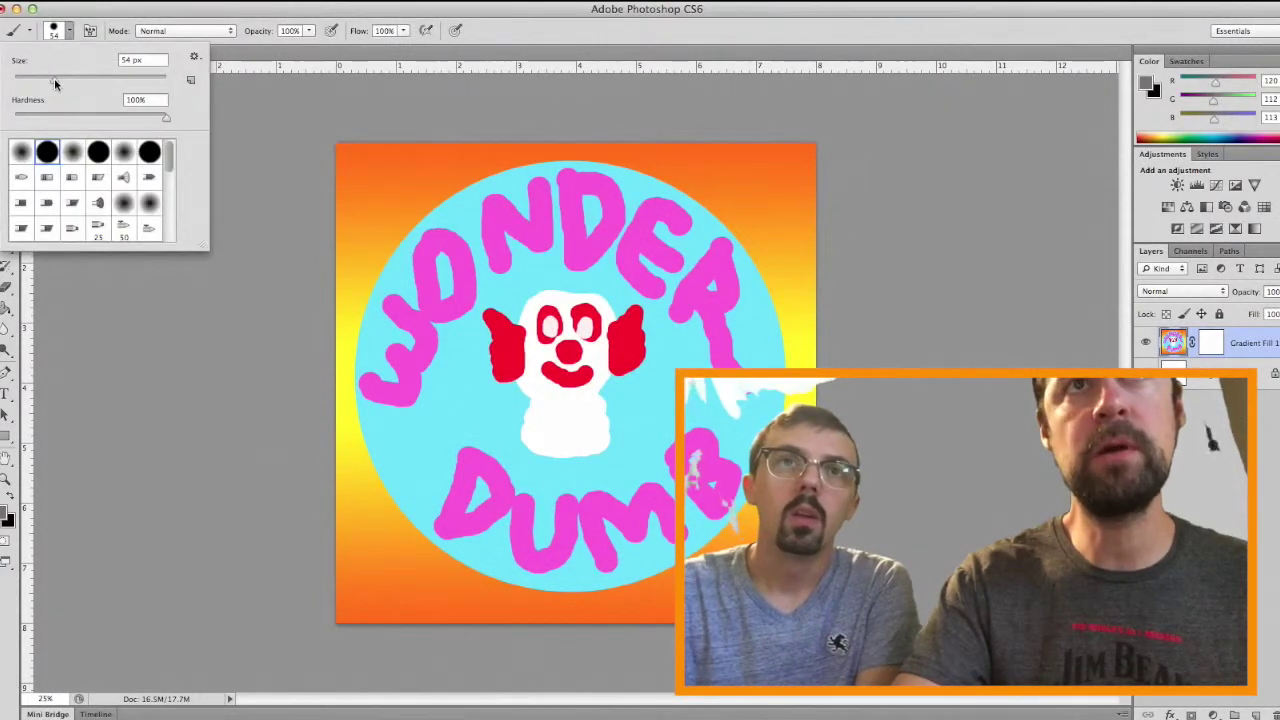
drag(54, 78, 28, 88)
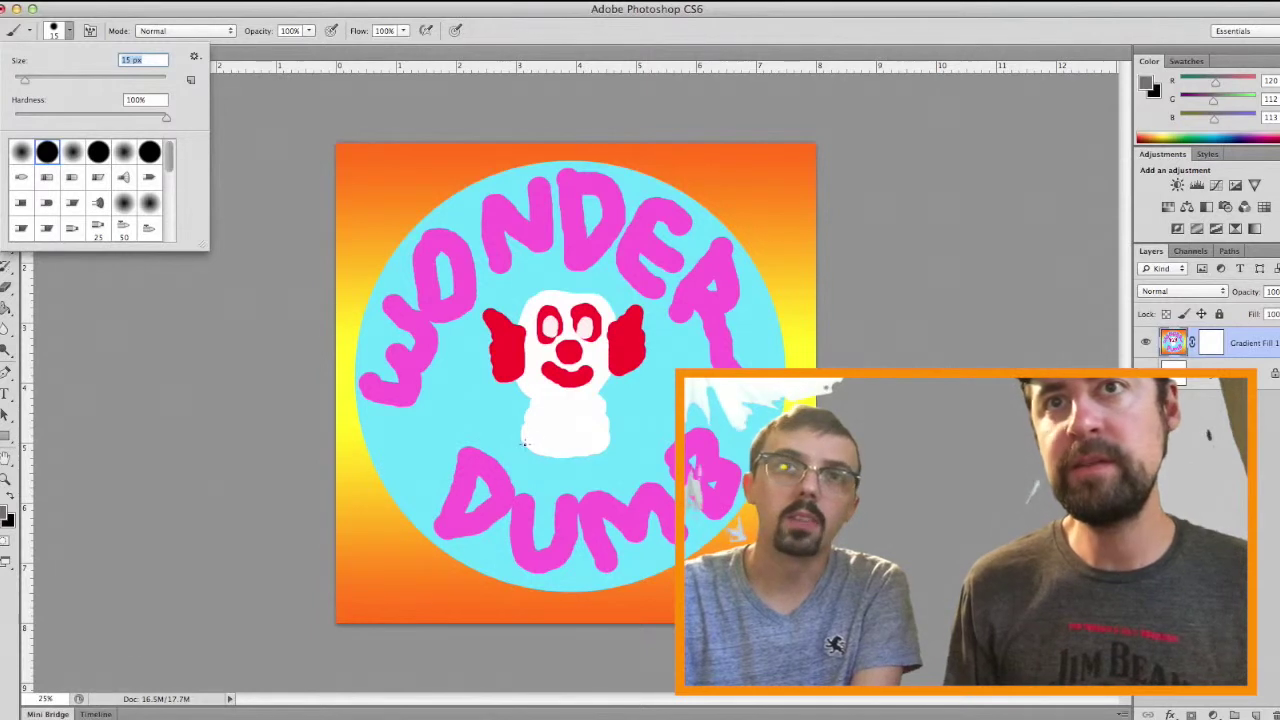
key(Return)
mouse_move(524, 441)
mouse_down()
mouse_move(532, 407)
mouse_move(530, 442)
mouse_move(542, 442)
mouse_move(549, 409)
mouse_move(566, 438)
mouse_up()
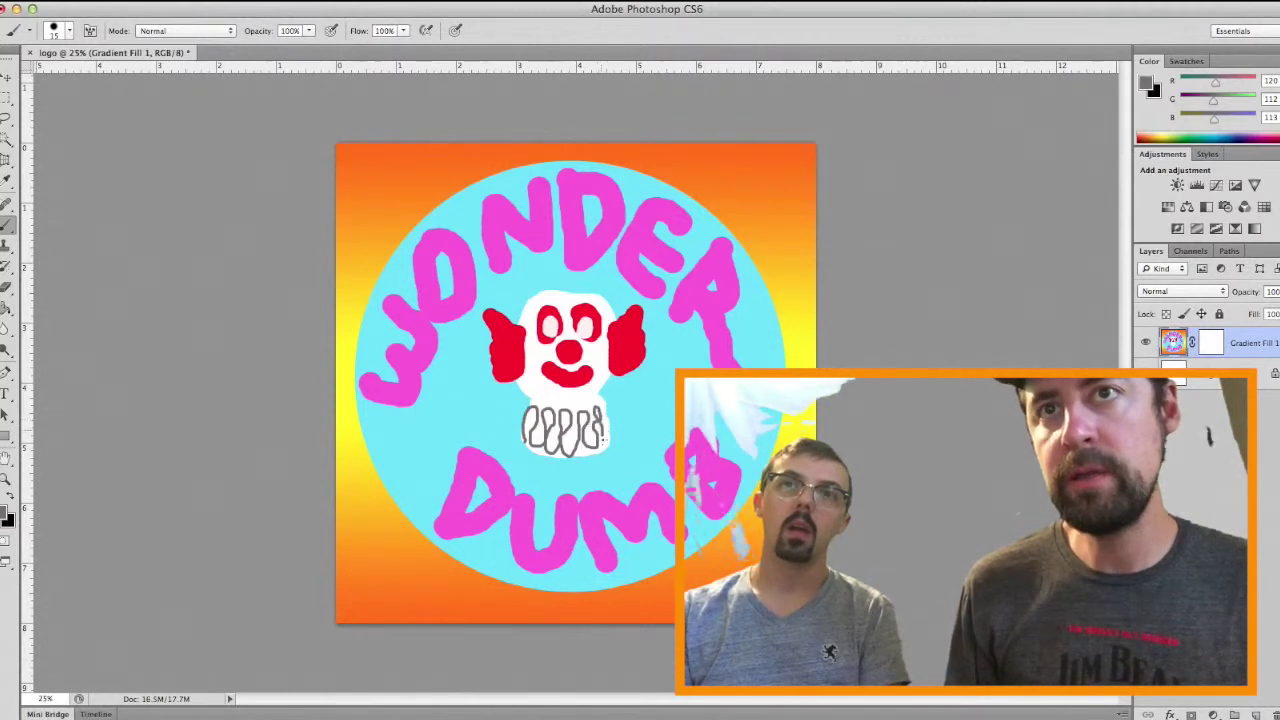
right_click(605, 445)
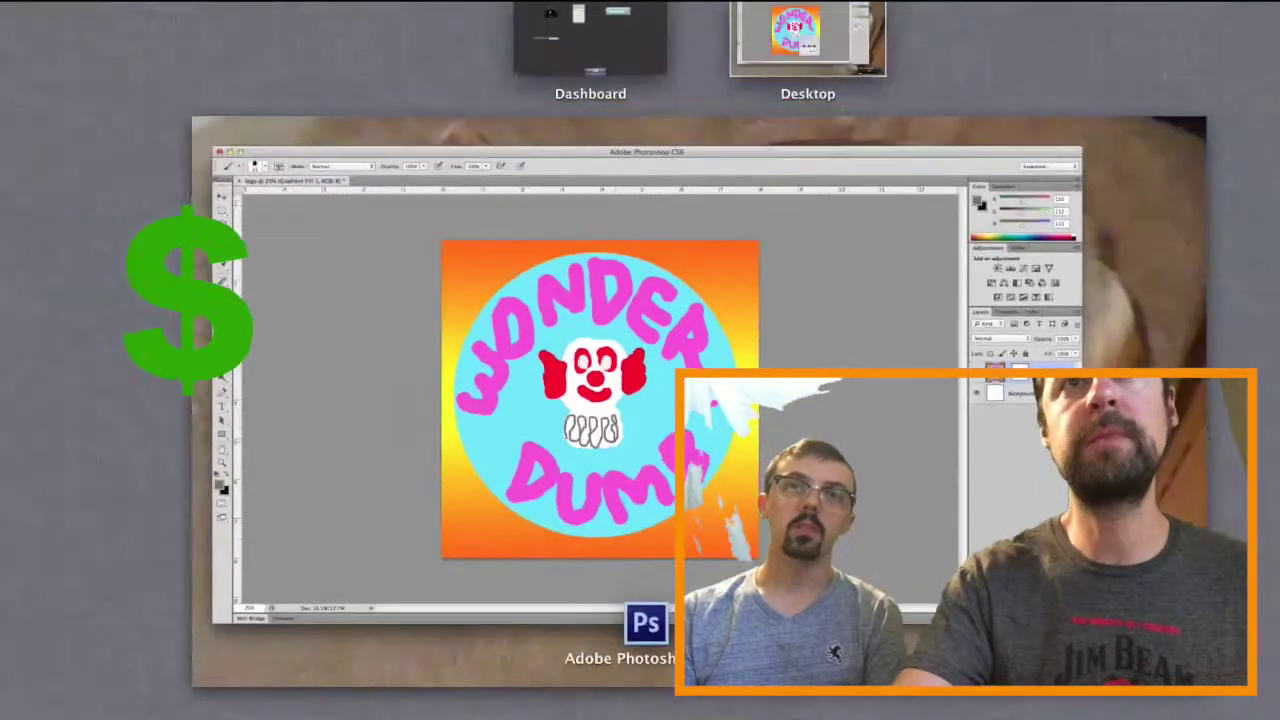
key(ctrl+Up)
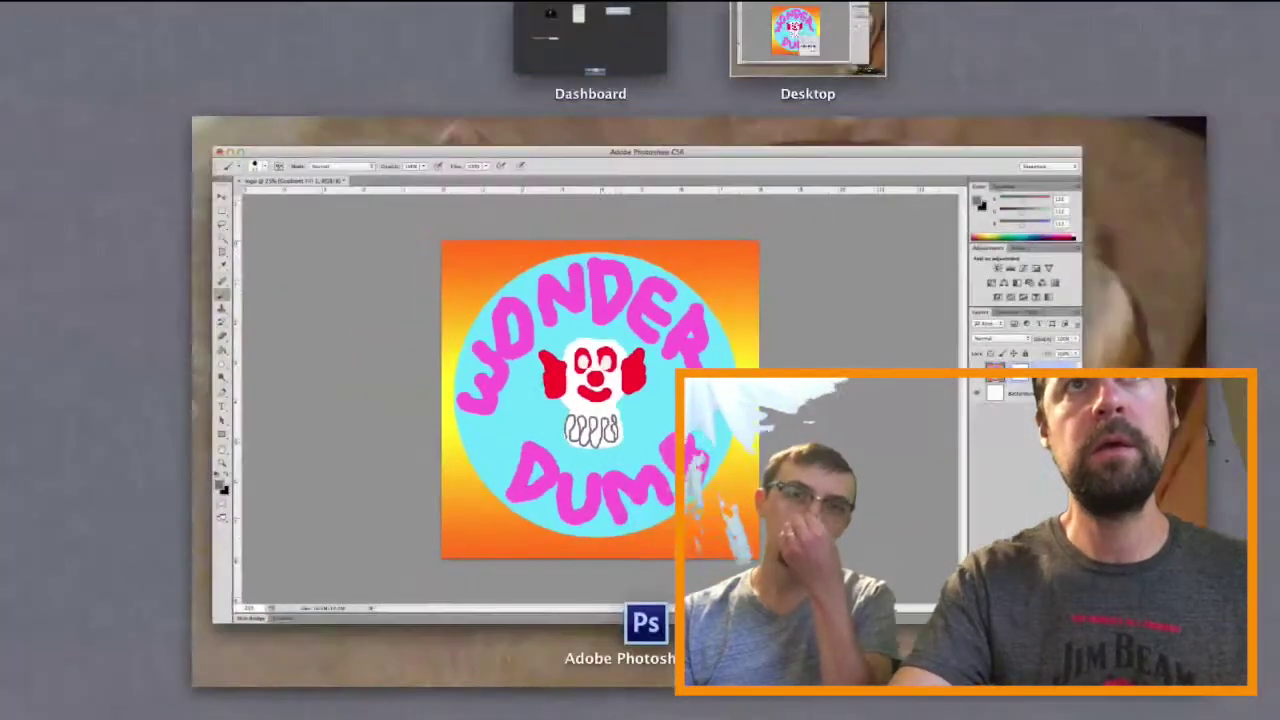
click(256, 270)
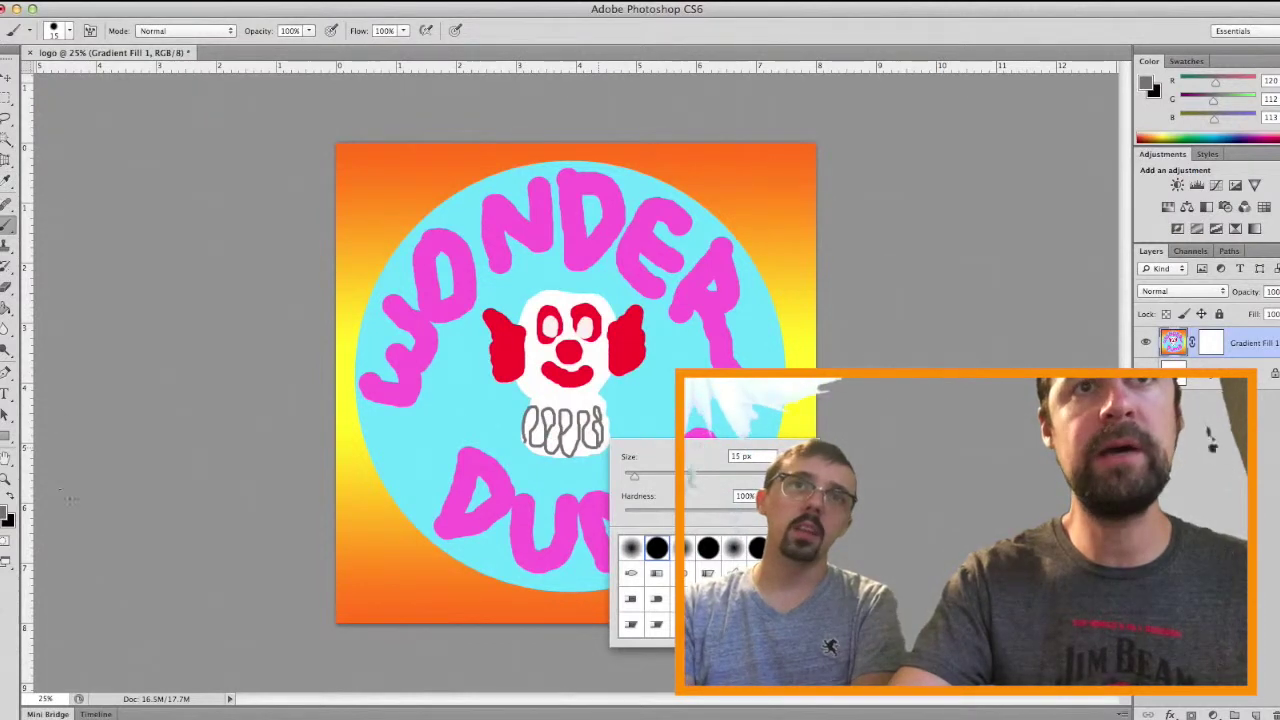
Step: Set the foreground color to near-black, RGB 7, 0, 1, and the brush size to 60 px, and paint a pupil in each clown eye
click(5, 514)
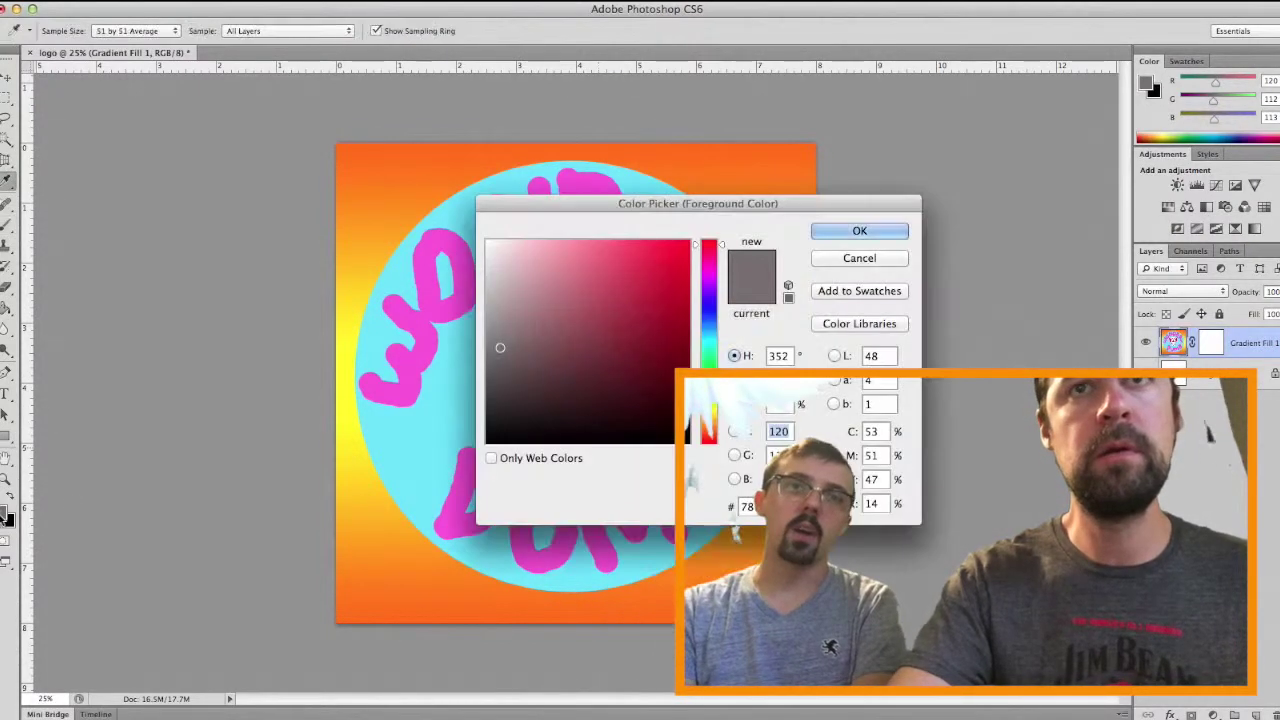
click(675, 436)
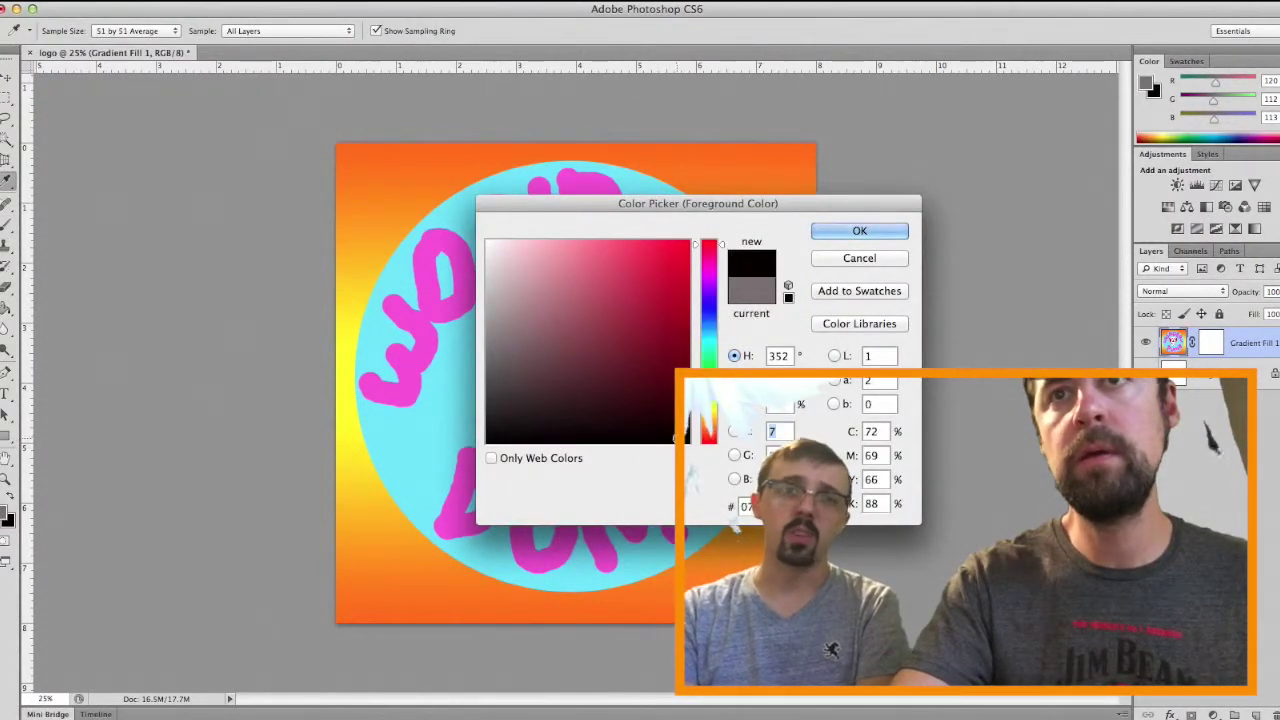
click(848, 233)
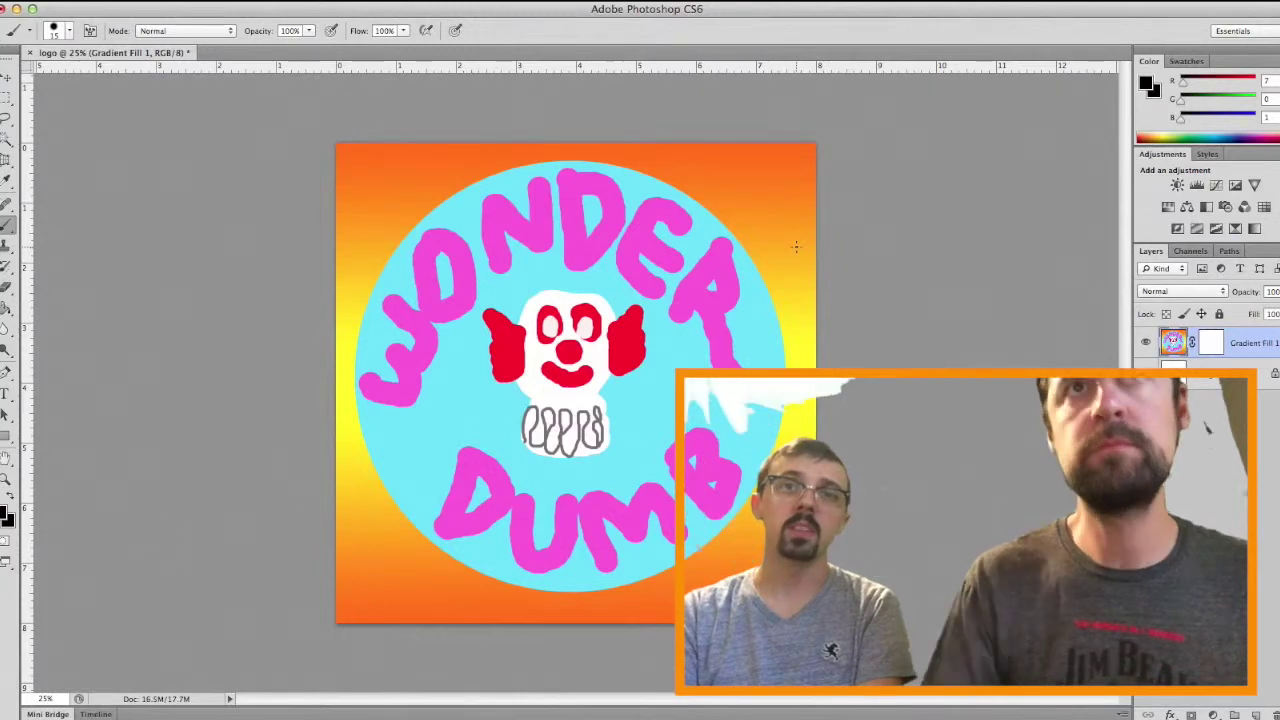
key(ctrl+Up)
click(281, 222)
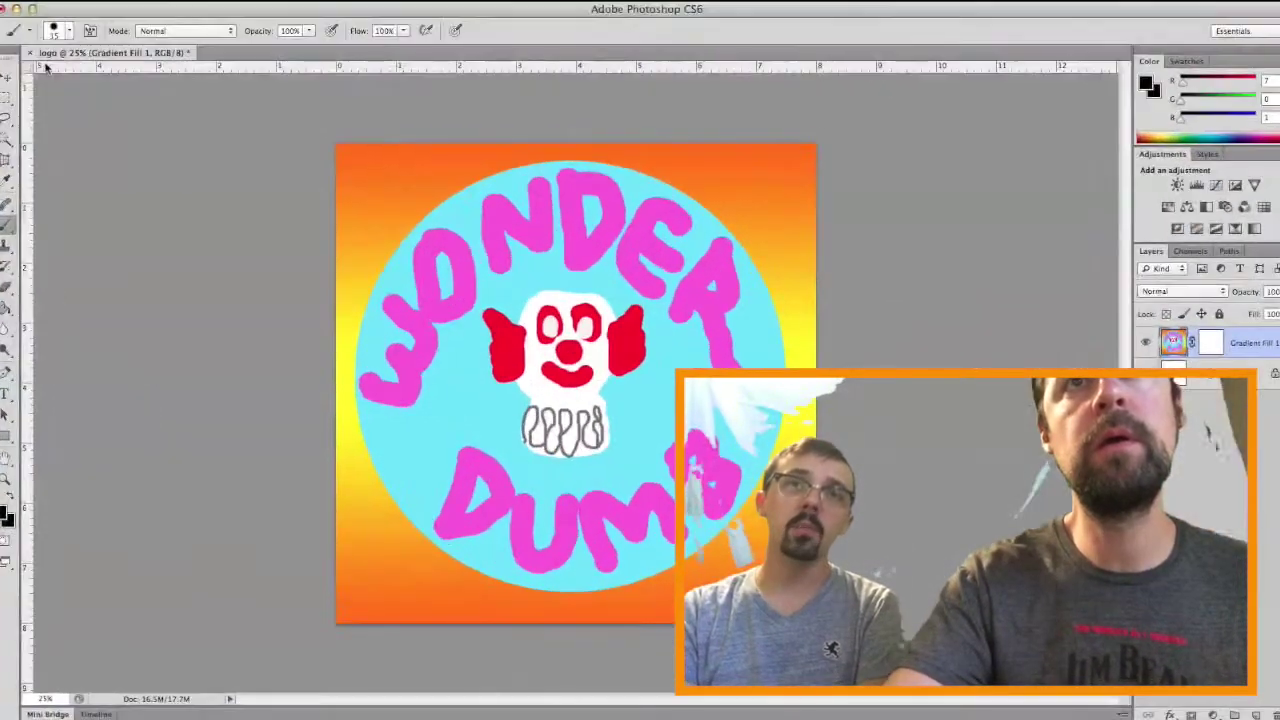
click(70, 33)
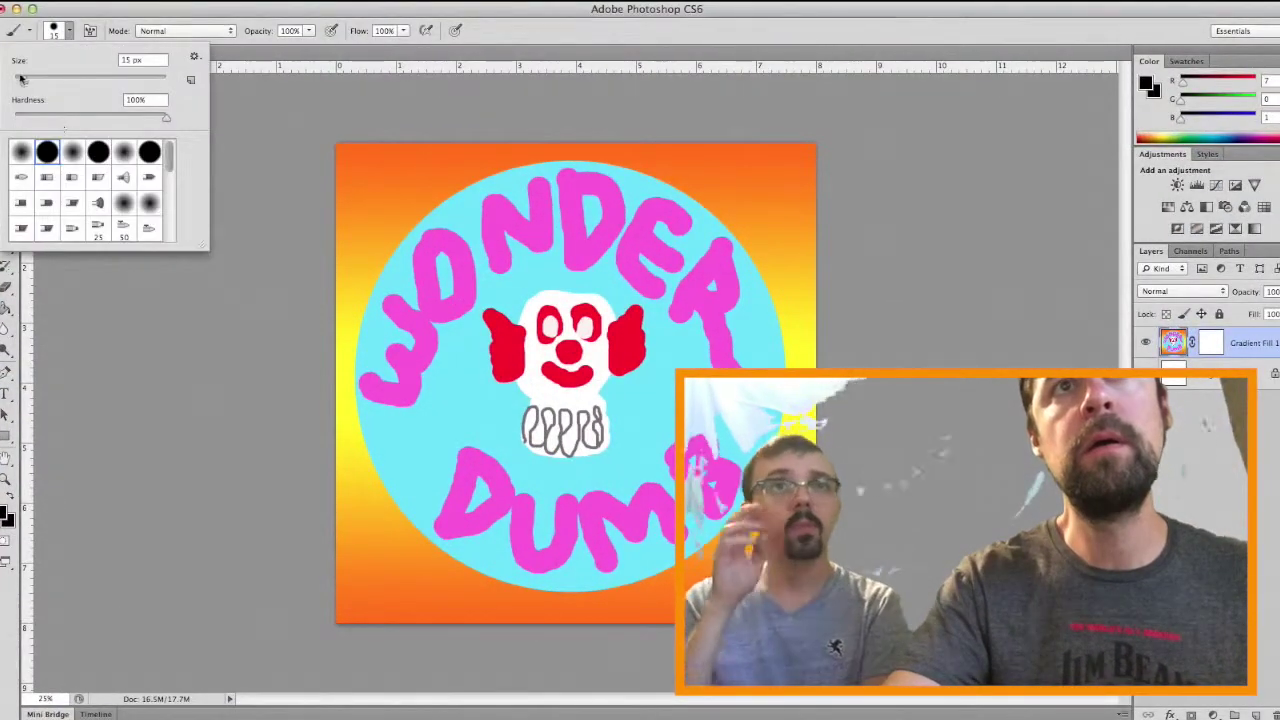
drag(25, 80, 31, 85)
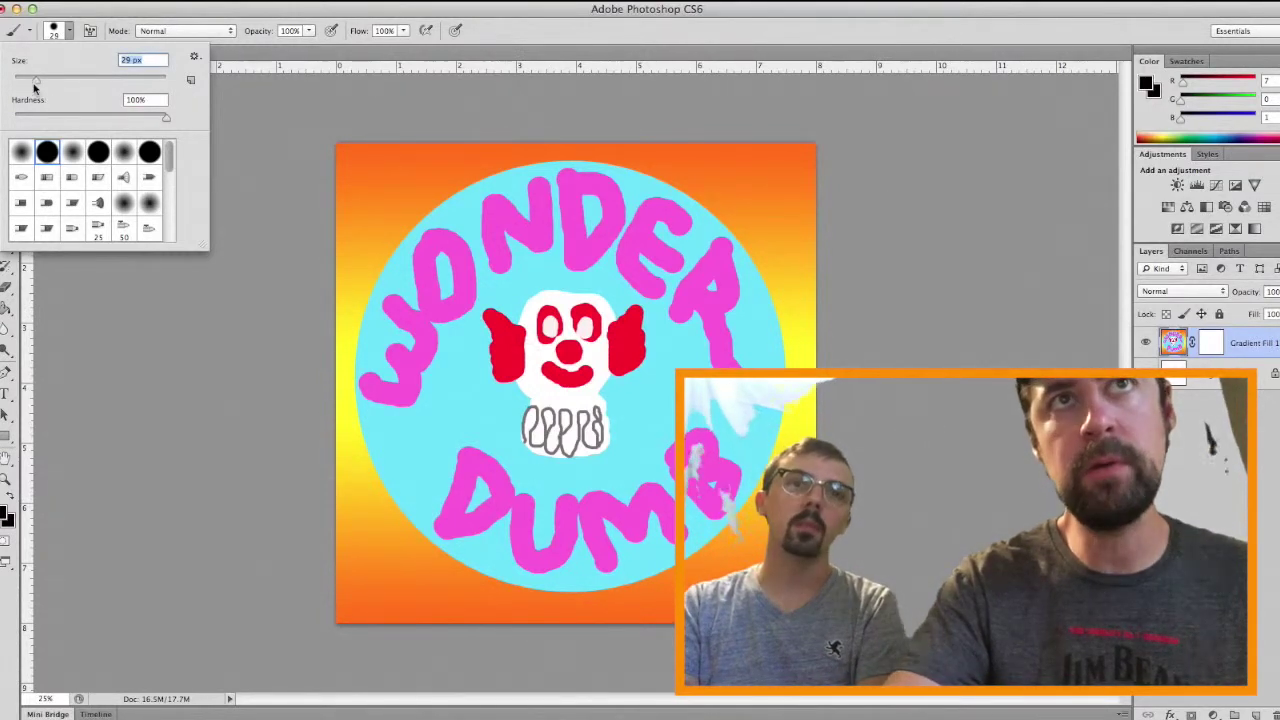
drag(37, 81, 50, 86)
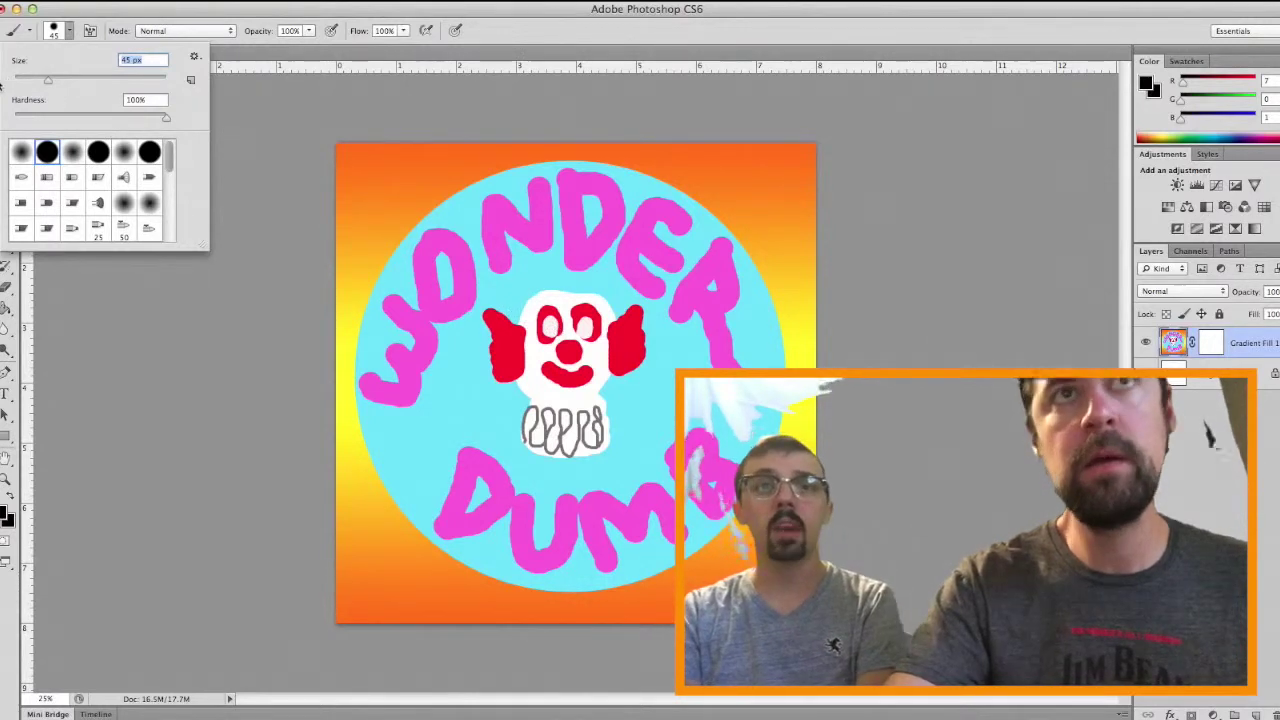
drag(50, 85, 59, 85)
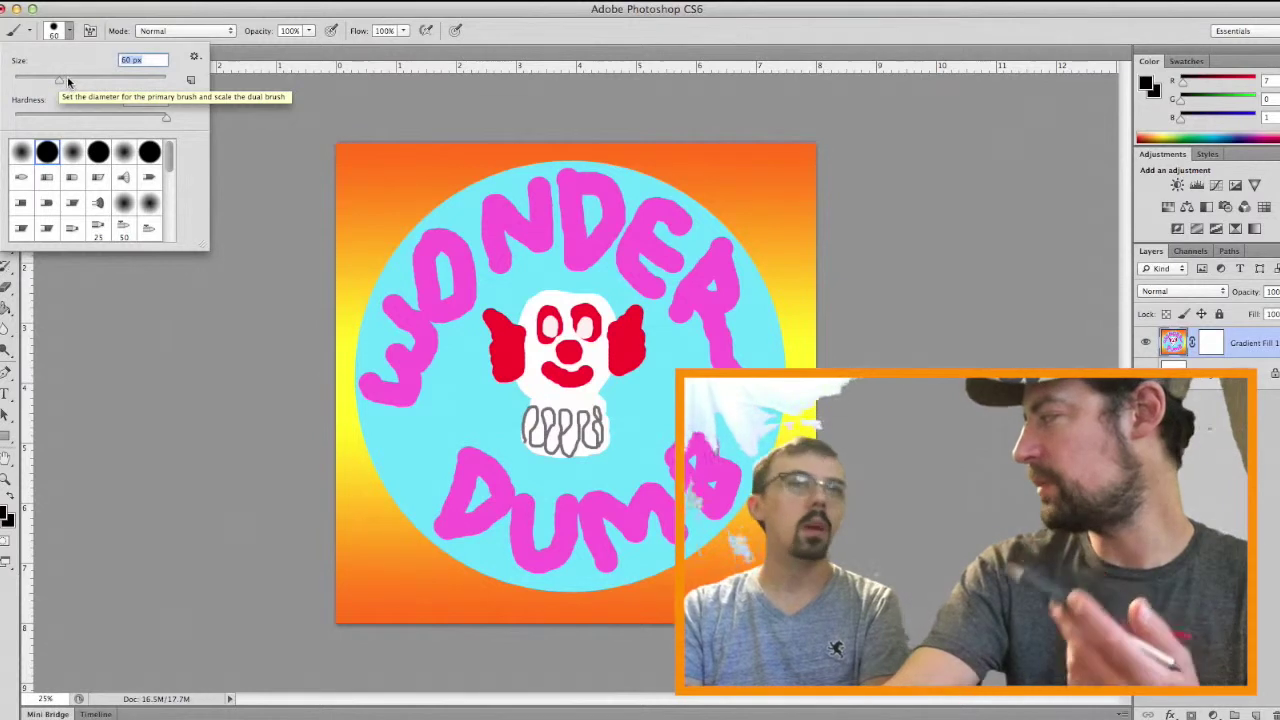
click(554, 329)
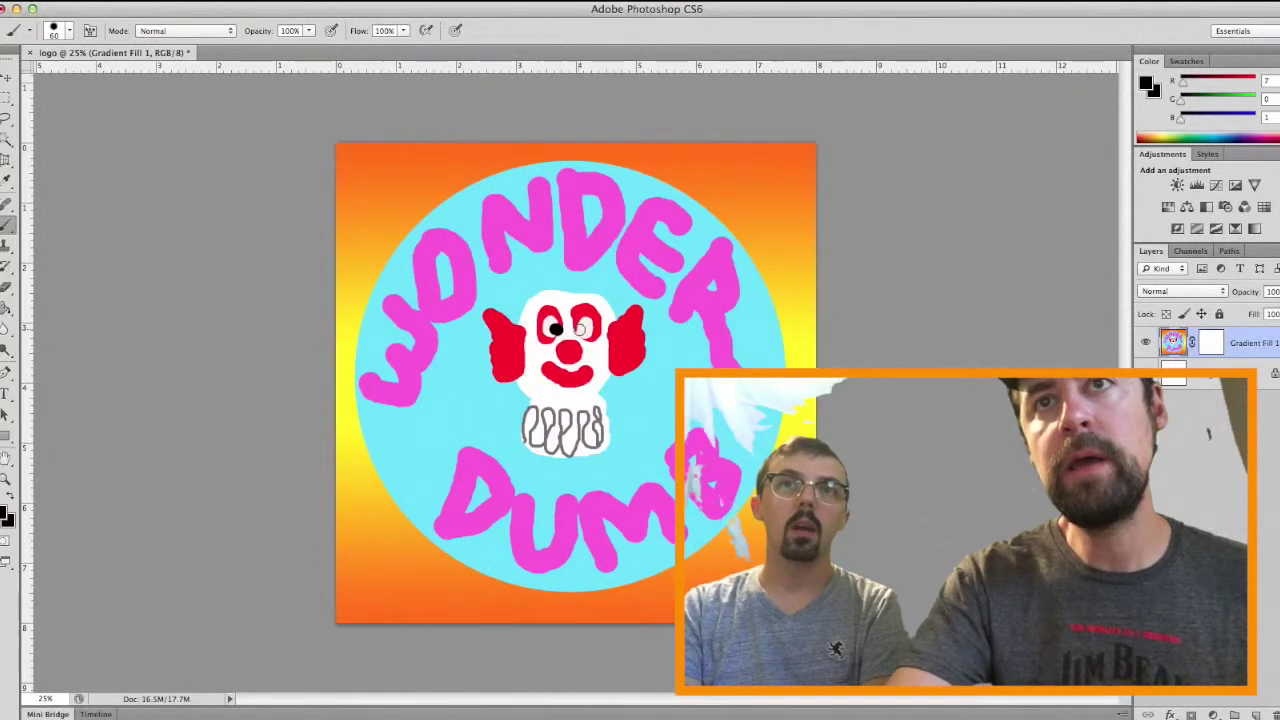
click(580, 330)
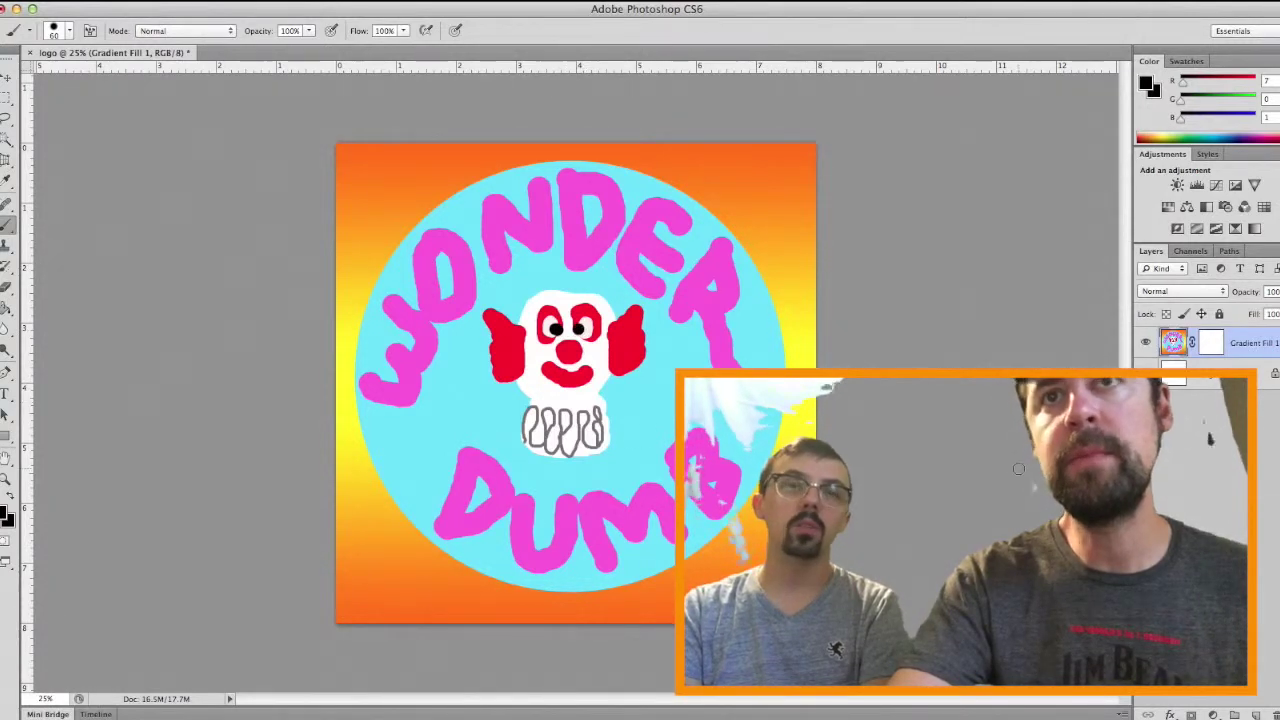